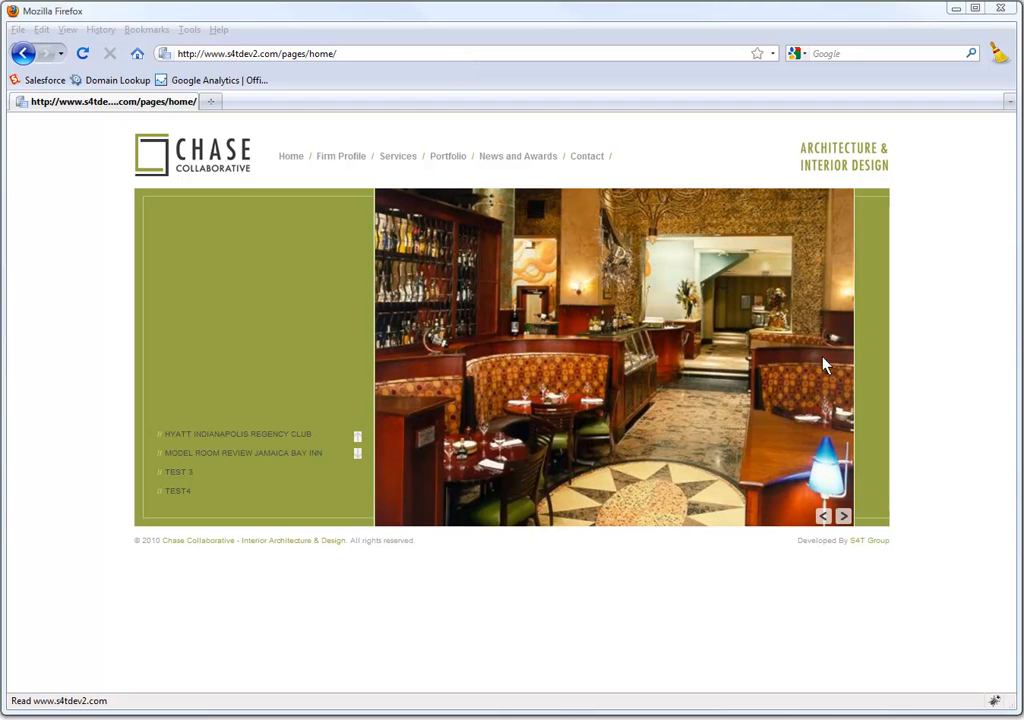
# Step: Browse forward through the rotating banner images on the home page
pyautogui.click(843, 516)
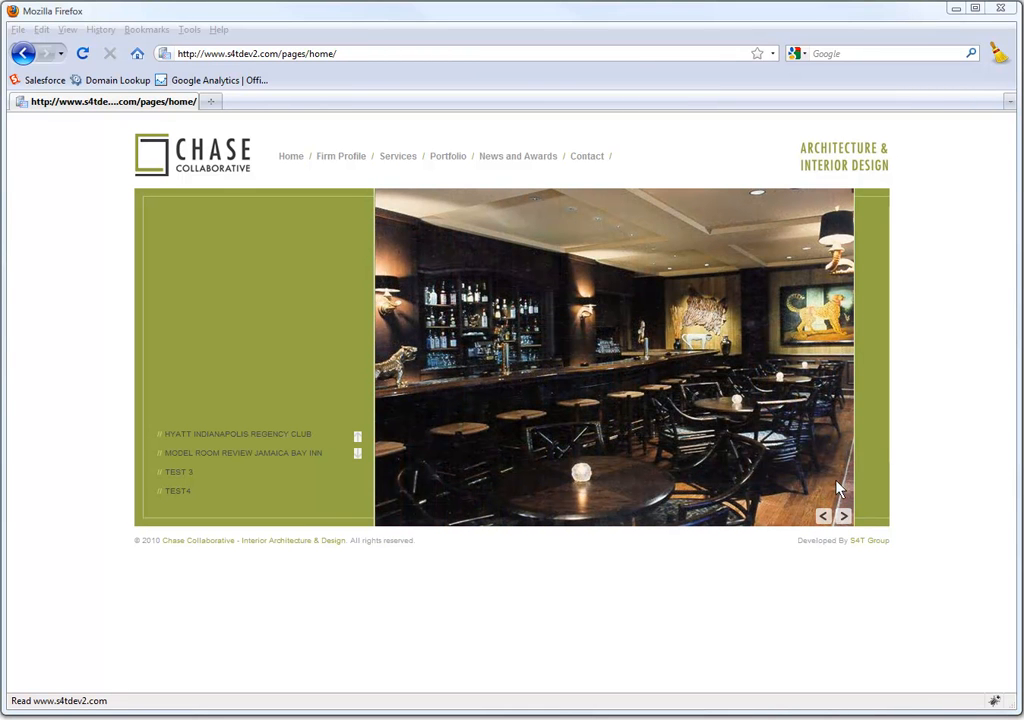
pyautogui.click(843, 516)
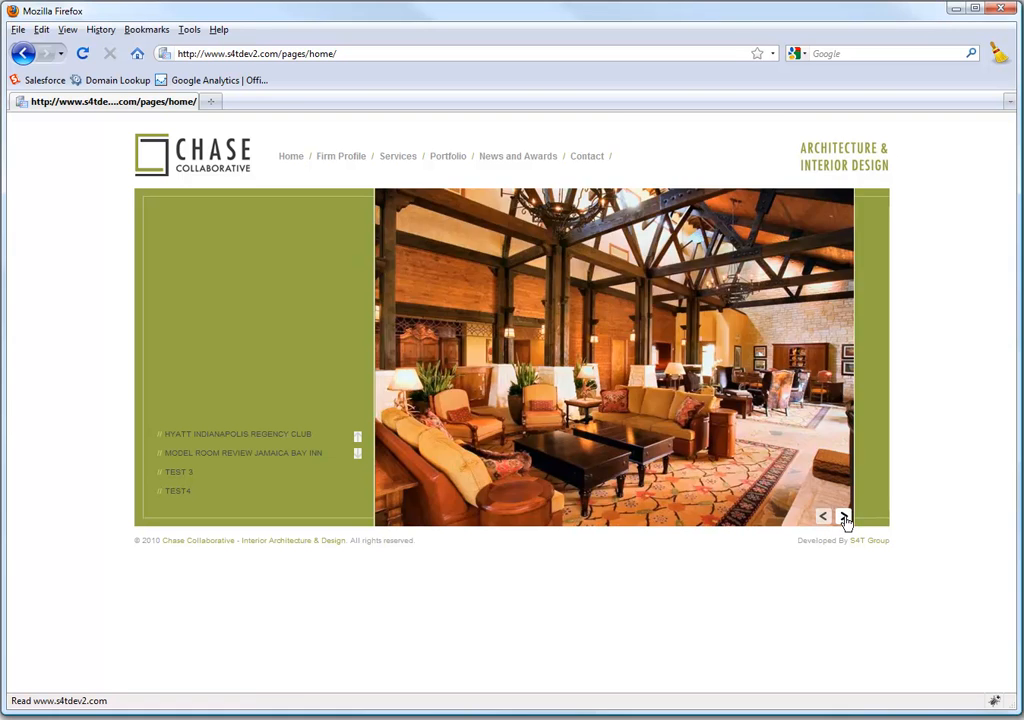
pyautogui.click(844, 517)
pyautogui.click(844, 517)
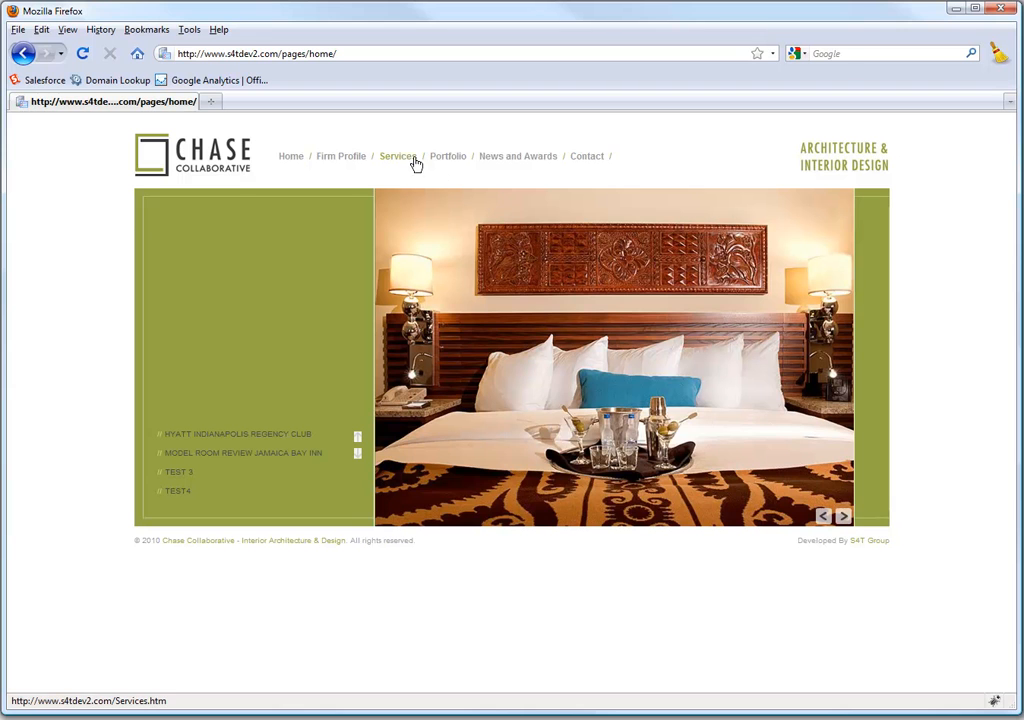
# Step: Look at the banners on the Services, Interior Architecture & Millwork Design, Firm Profile, and News and Awards pages
pyautogui.click(398, 164)
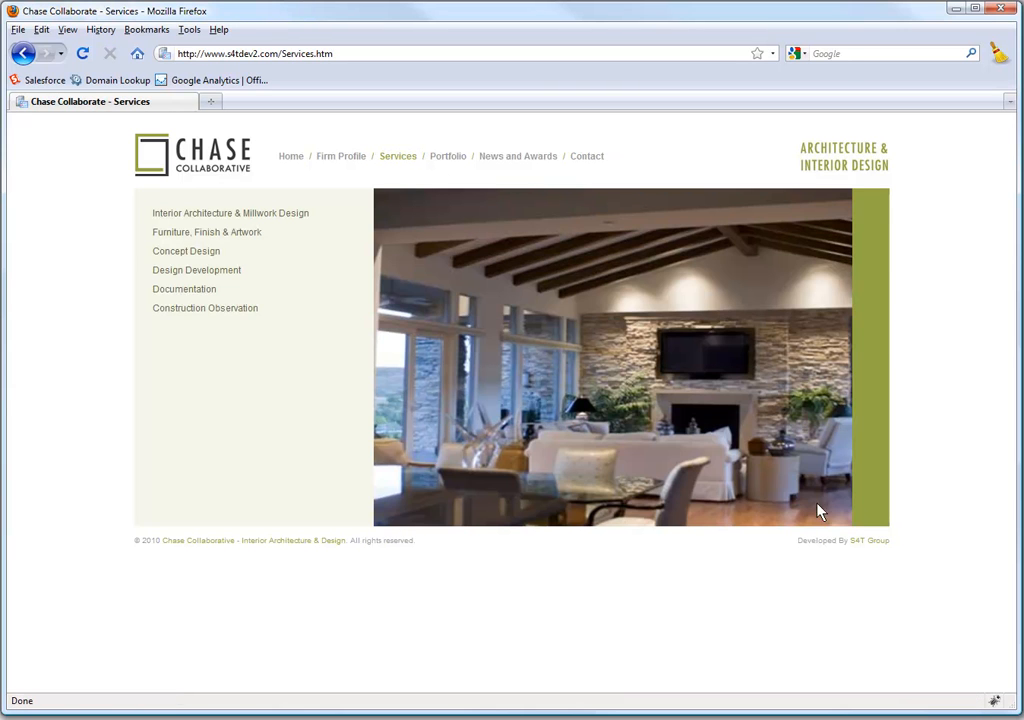
pyautogui.click(217, 213)
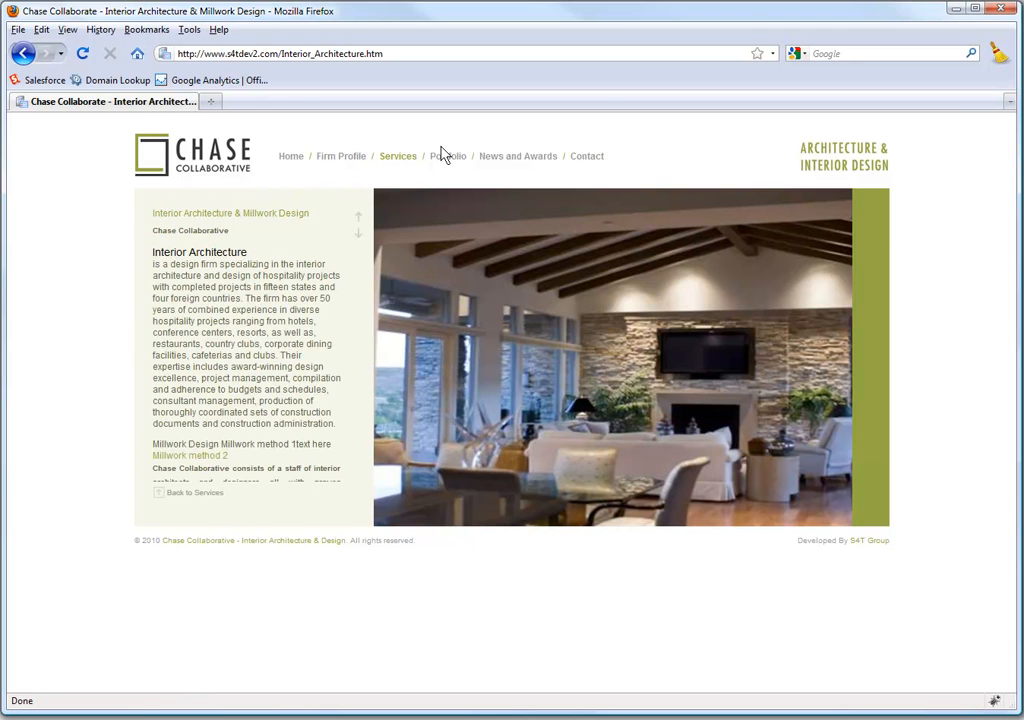
pyautogui.click(412, 160)
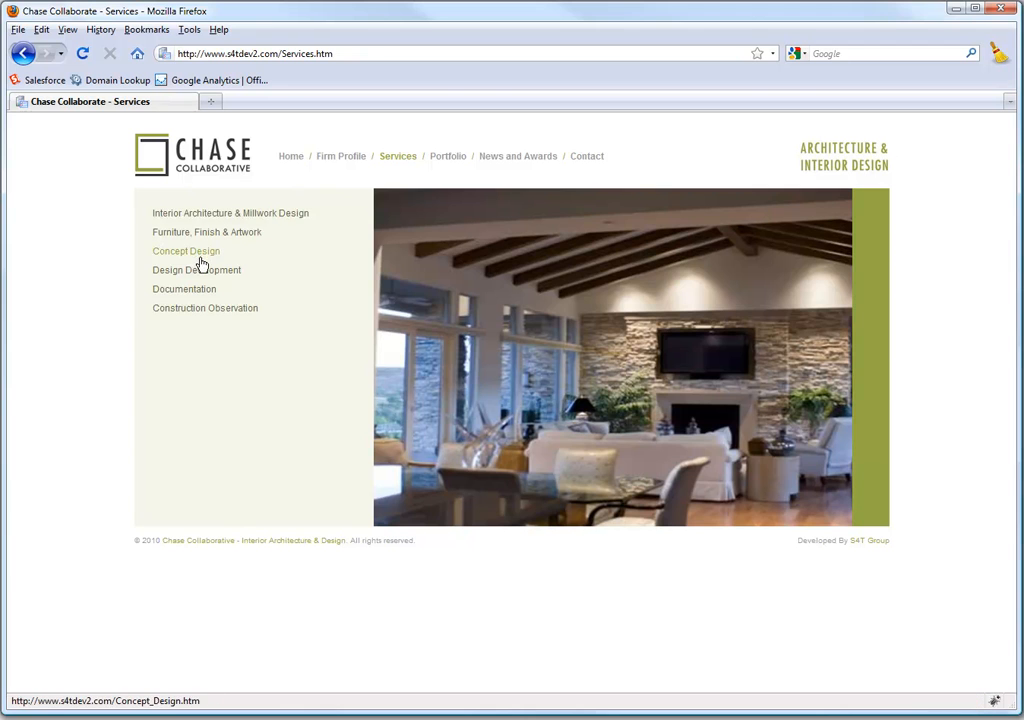
pyautogui.click(341, 158)
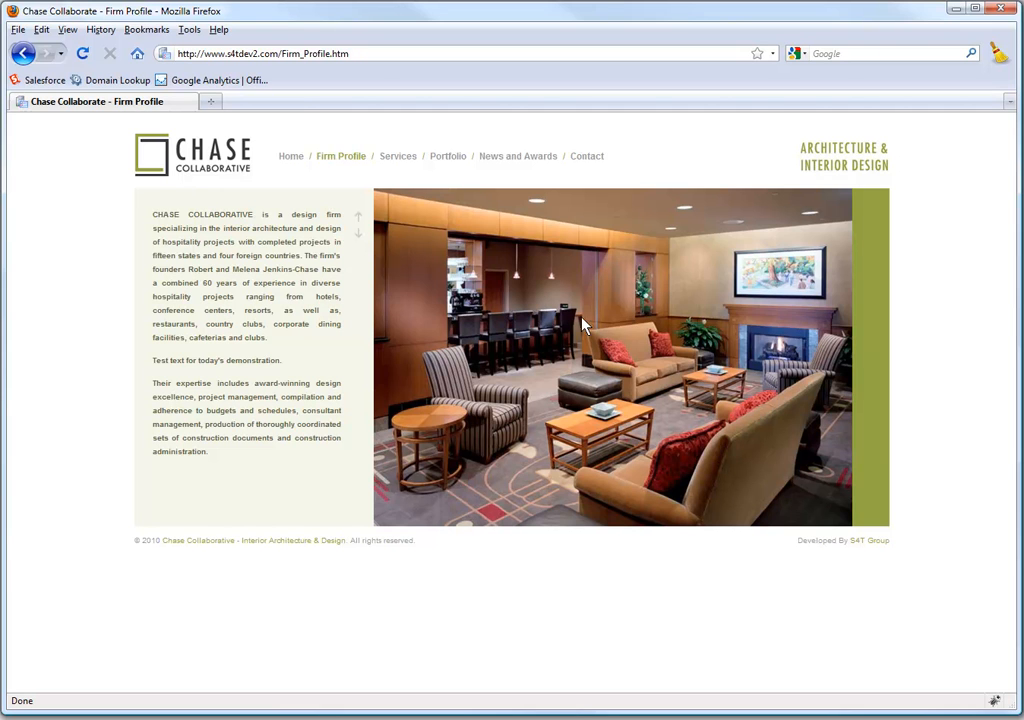
pyautogui.click(505, 158)
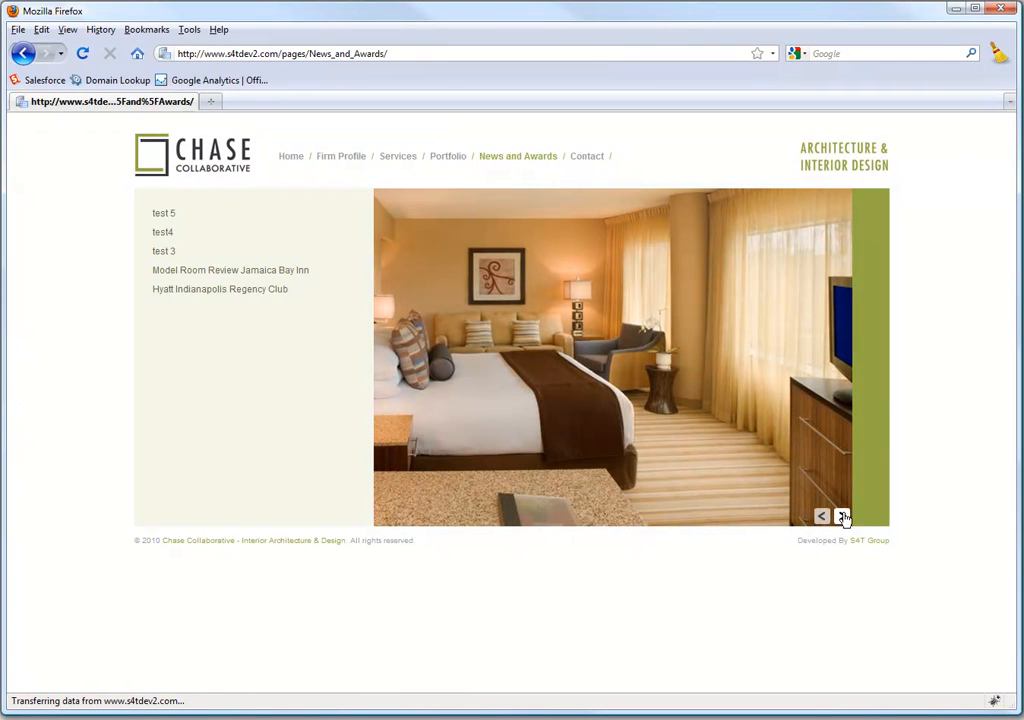
# Step: Load the content management site at s4tdev2.com/cm in a new browser tab
pyautogui.click(211, 102)
pyautogui.write('s4tdev2.com/cm')
pyautogui.press('Return')
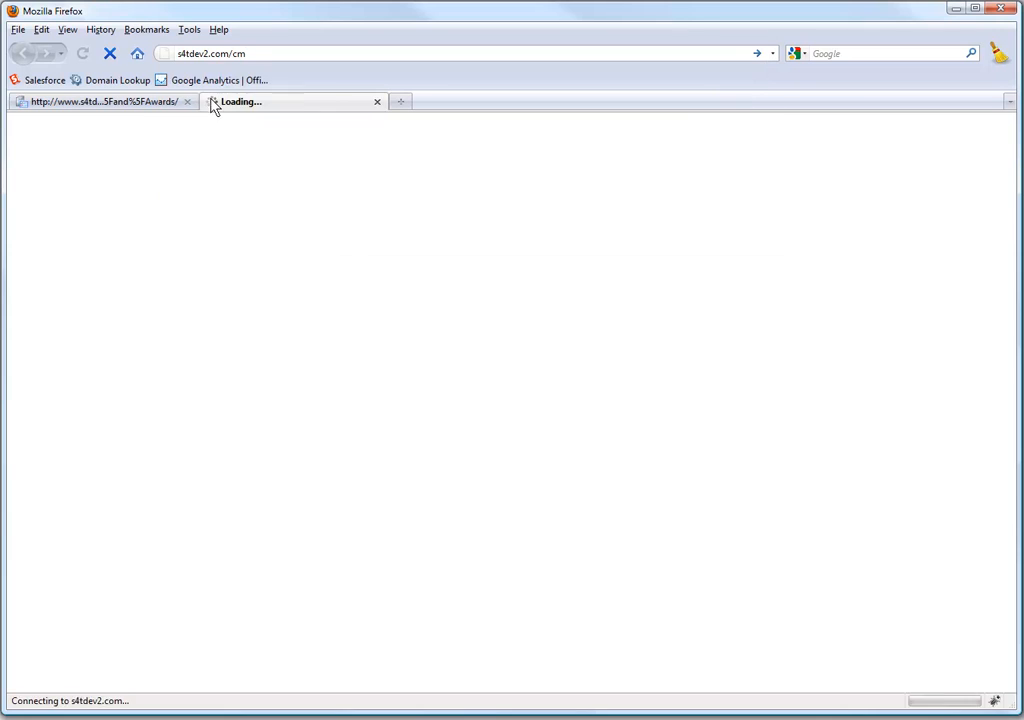
# Step: Log in to the content manager with the username and account password
pyautogui.click(307, 221)
pyautogui.write('chase')
pyautogui.press('Tab')
pyautogui.write('•••••')
pyautogui.press('Return')
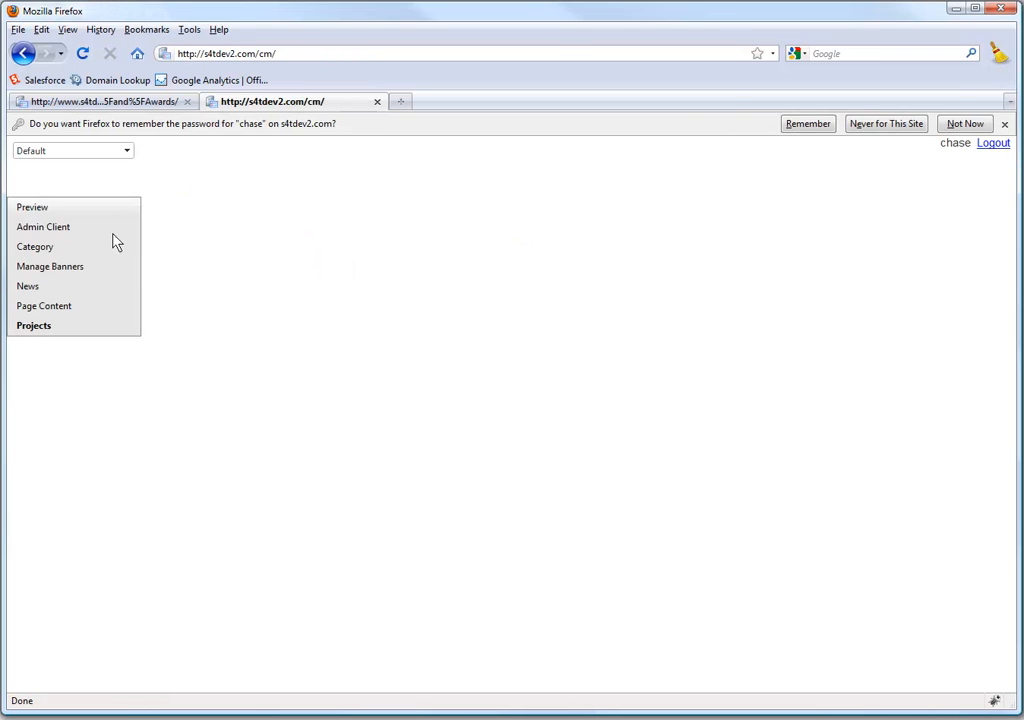
# Step: Open the Manage Banners list in the content manager
pyautogui.click(118, 270)
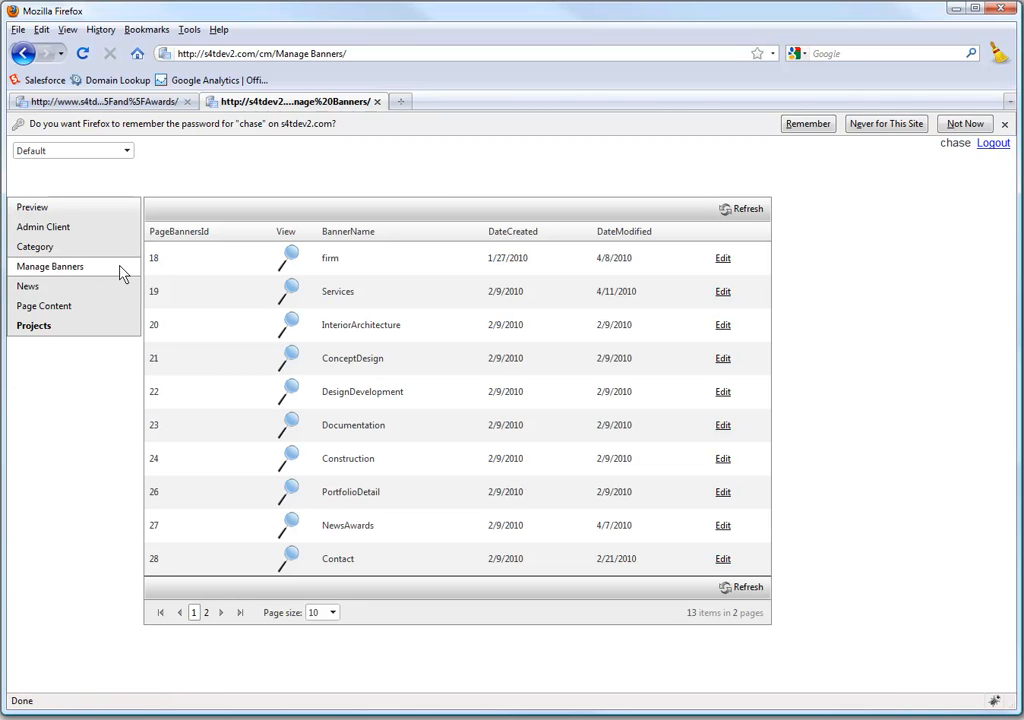
pyautogui.click(73, 270)
pyautogui.moveTo(291, 260)
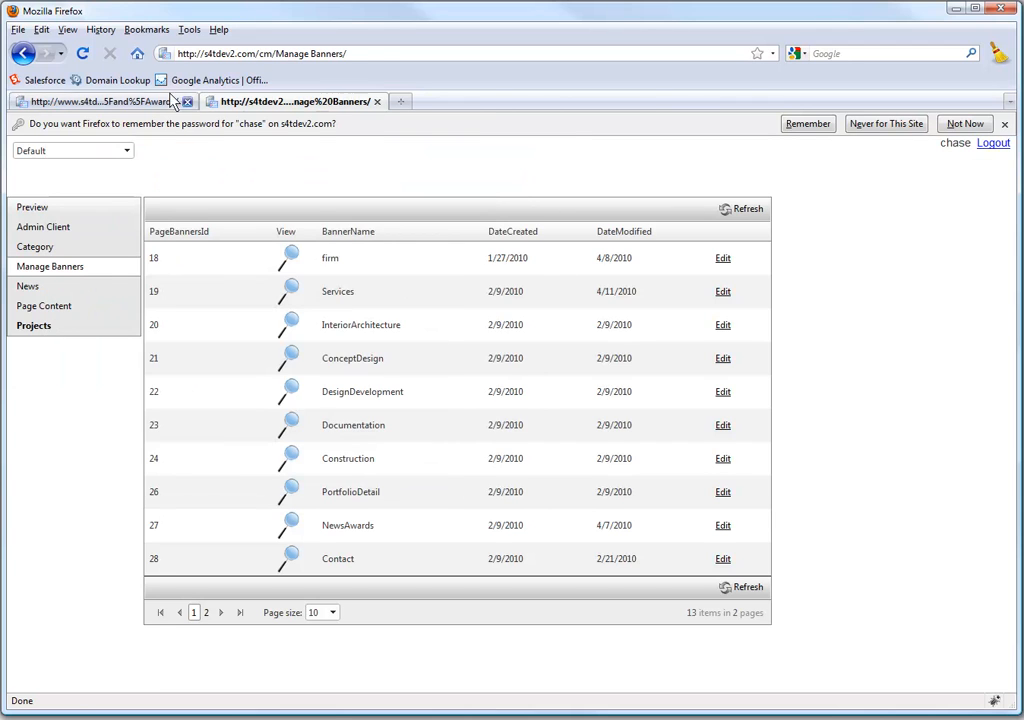
# Step: Return to the public website and open its Firm Profile page
pyautogui.click(137, 102)
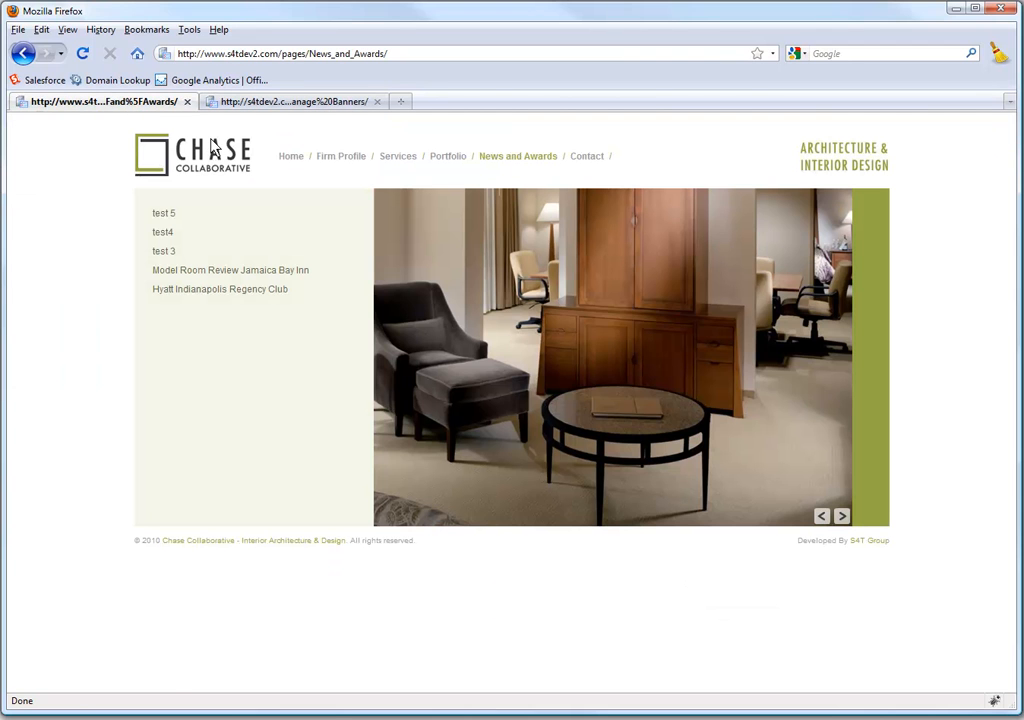
pyautogui.click(339, 164)
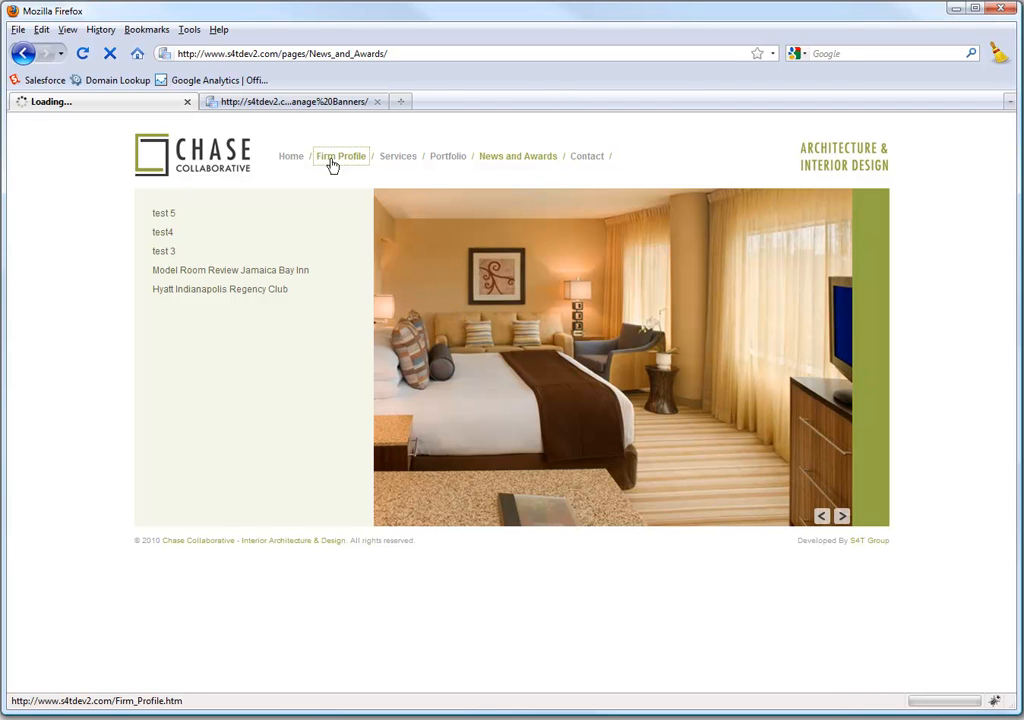
pyautogui.click(305, 55)
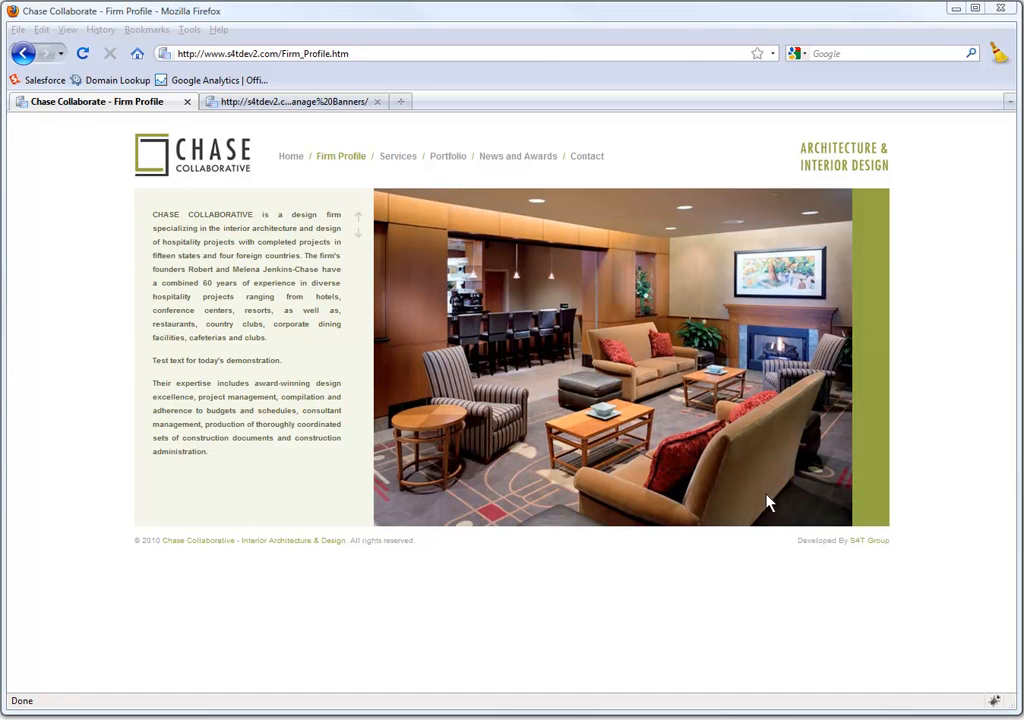
pyautogui.click(280, 104)
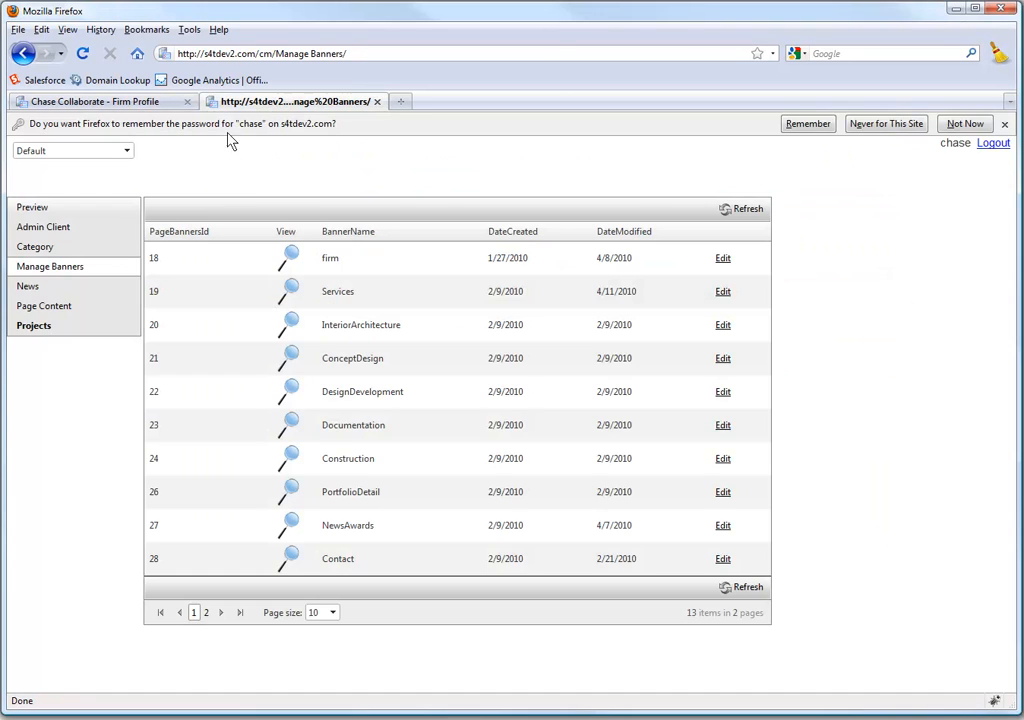
pyautogui.click(135, 102)
# Step: Save the Firm Profile banner image to the desktop as "Backup image 041210"
pyautogui.rightClick(420, 323)
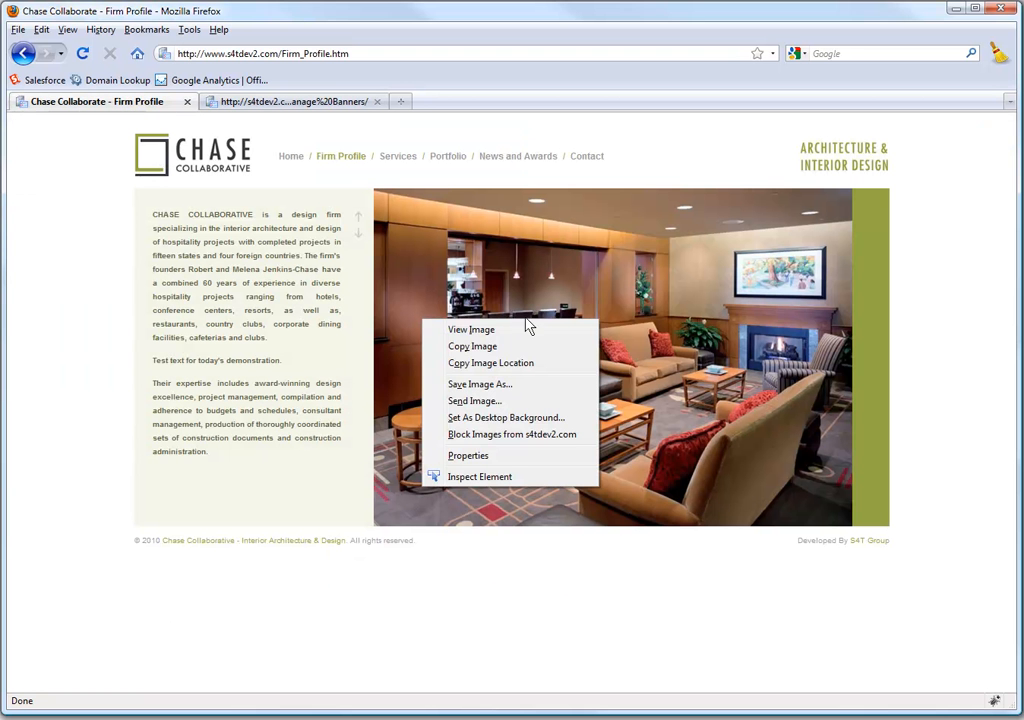
pyautogui.click(479, 384)
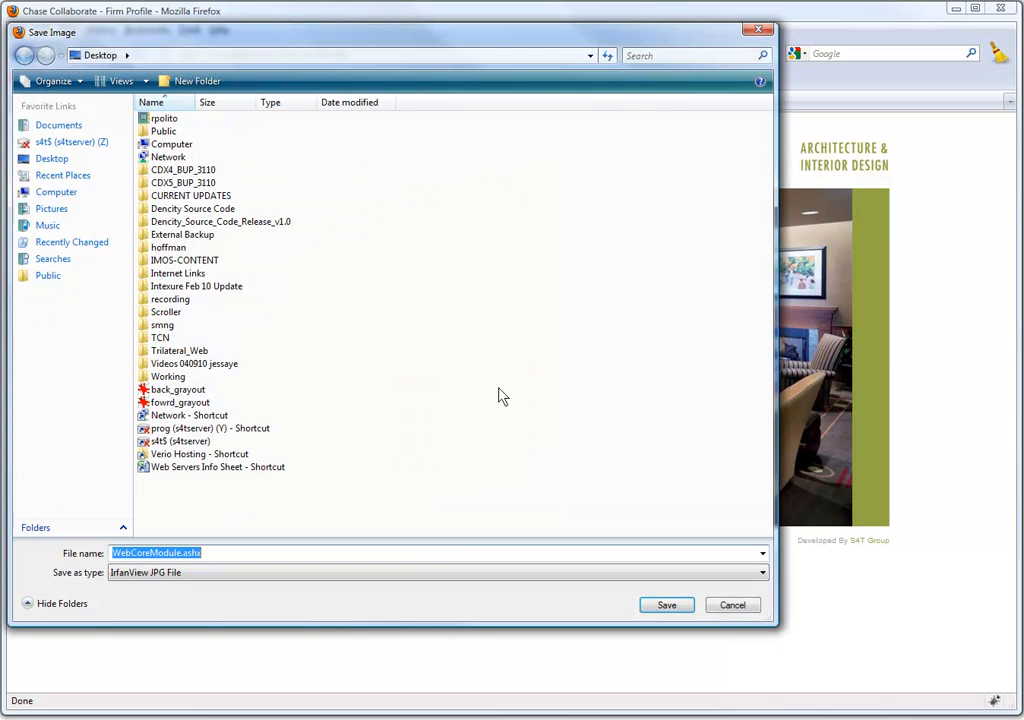
pyautogui.press('Home')
pyautogui.hotkey('ctrl', 'shift', 'Right')
pyautogui.press('Delete')
pyautogui.write('Backupo')
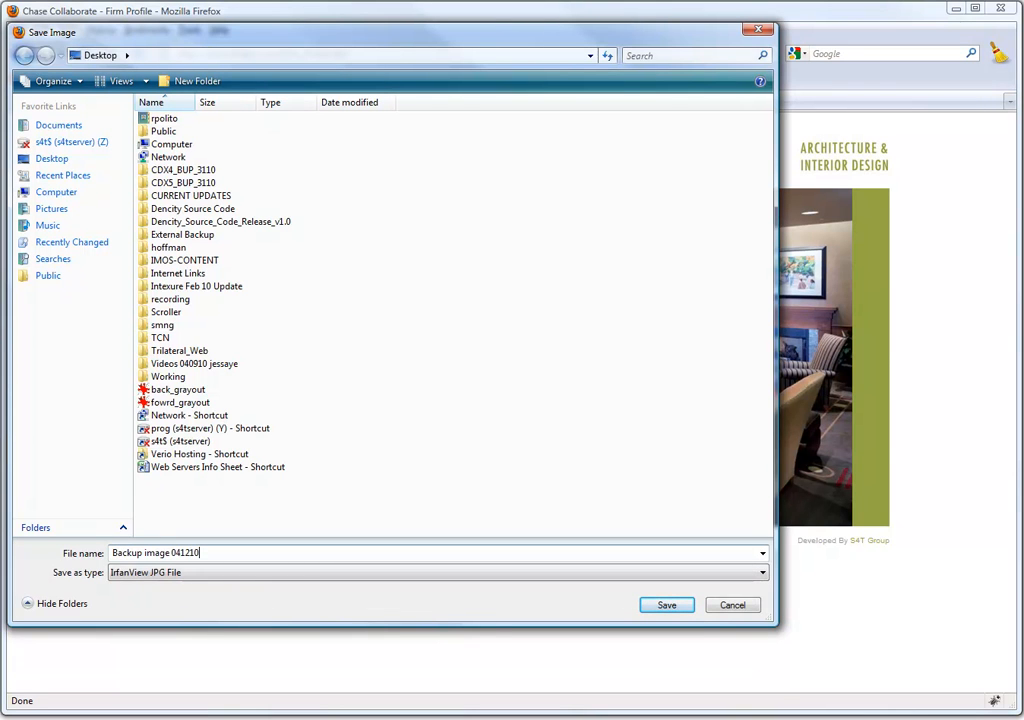
pyautogui.press('Return')
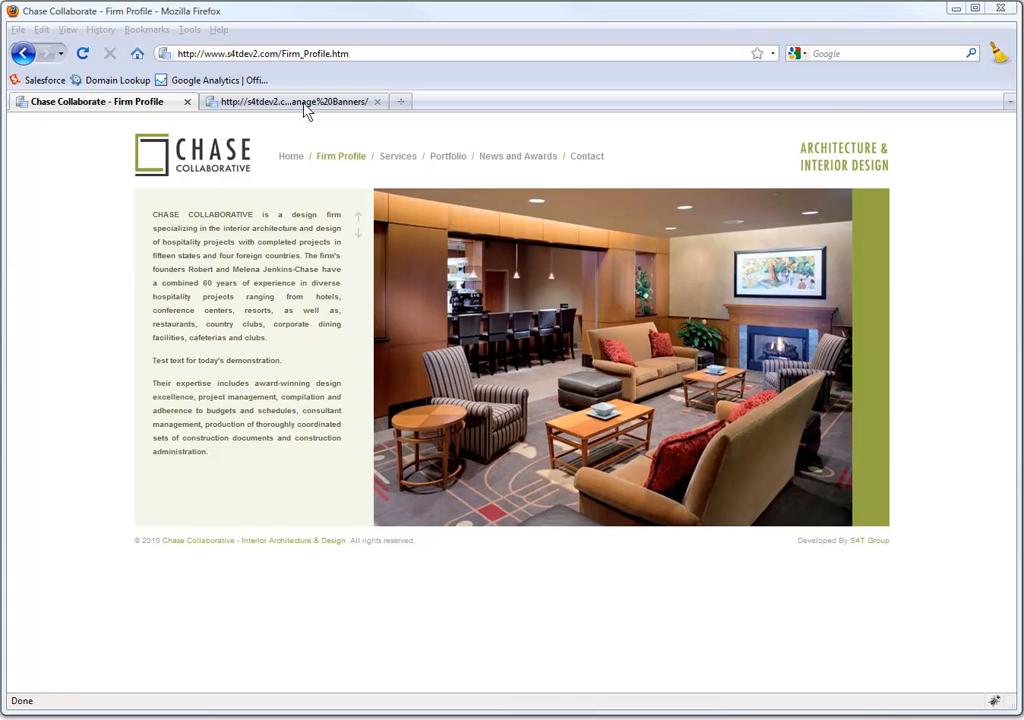
# Step: Open the firm banner for editing in the content manager and remove its current picture
pyautogui.click(285, 101)
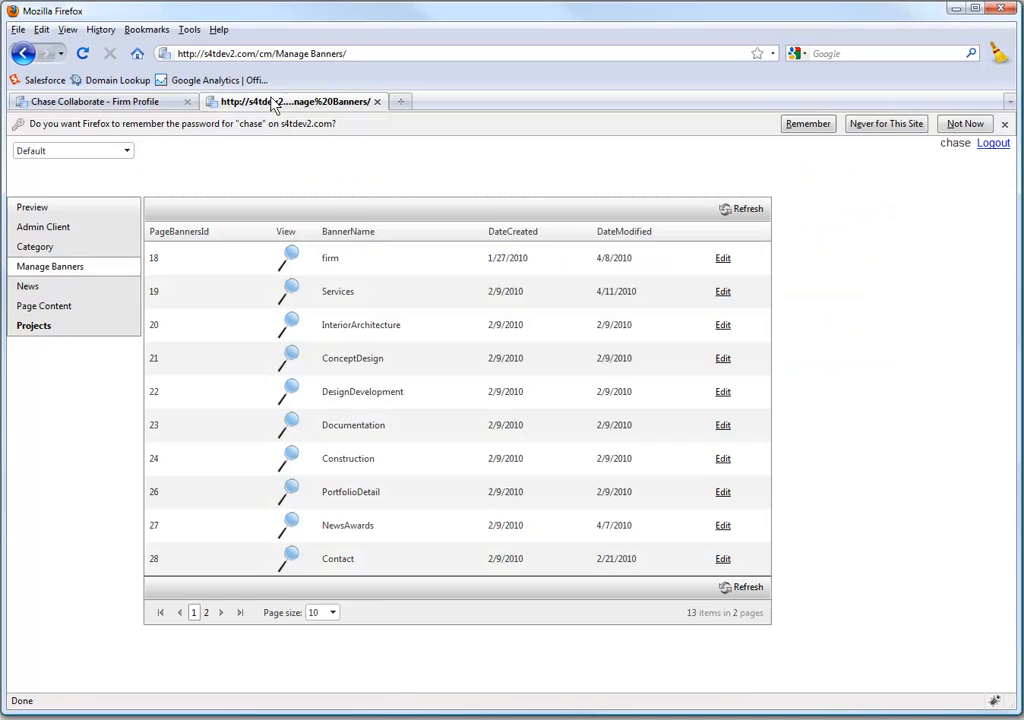
pyautogui.click(723, 260)
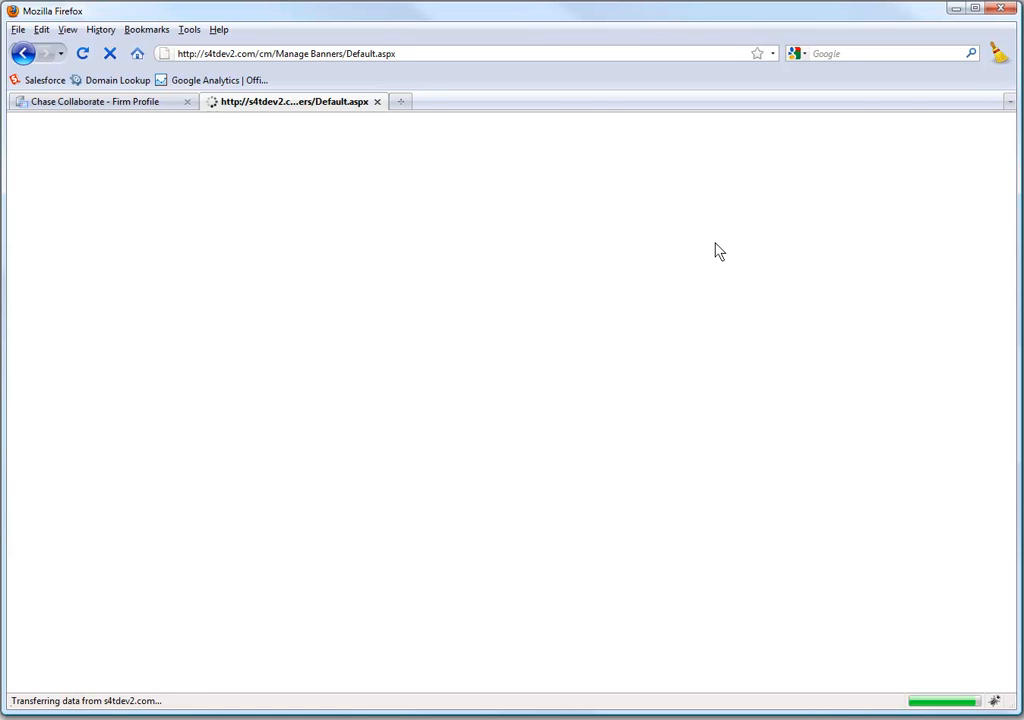
pyautogui.scroll(-3, 573, 333)
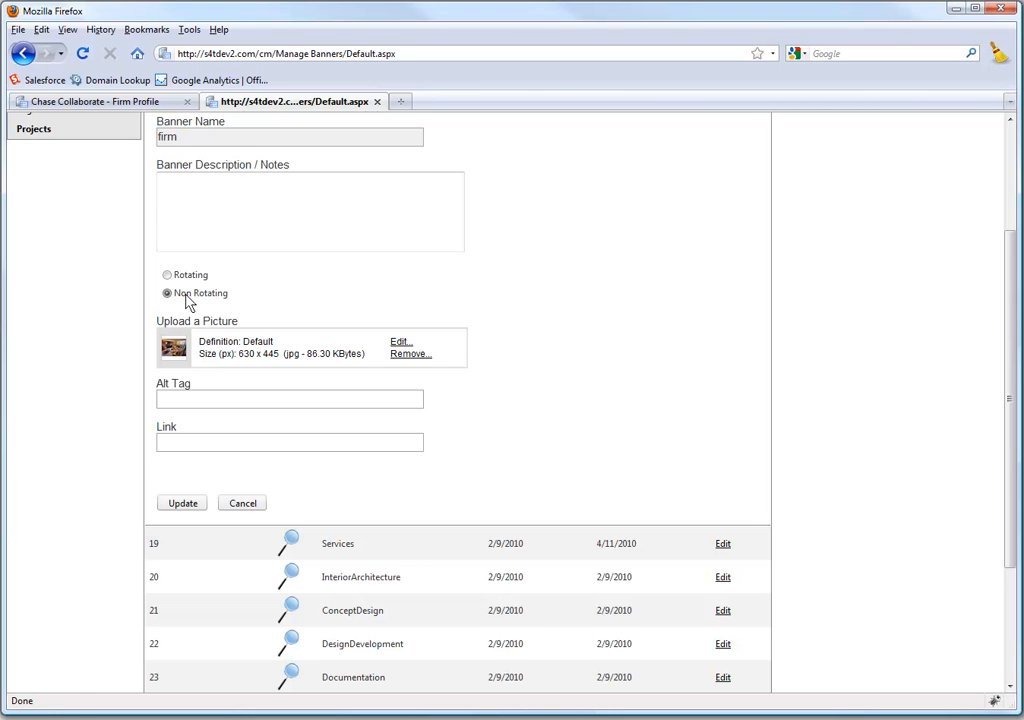
pyautogui.click(409, 355)
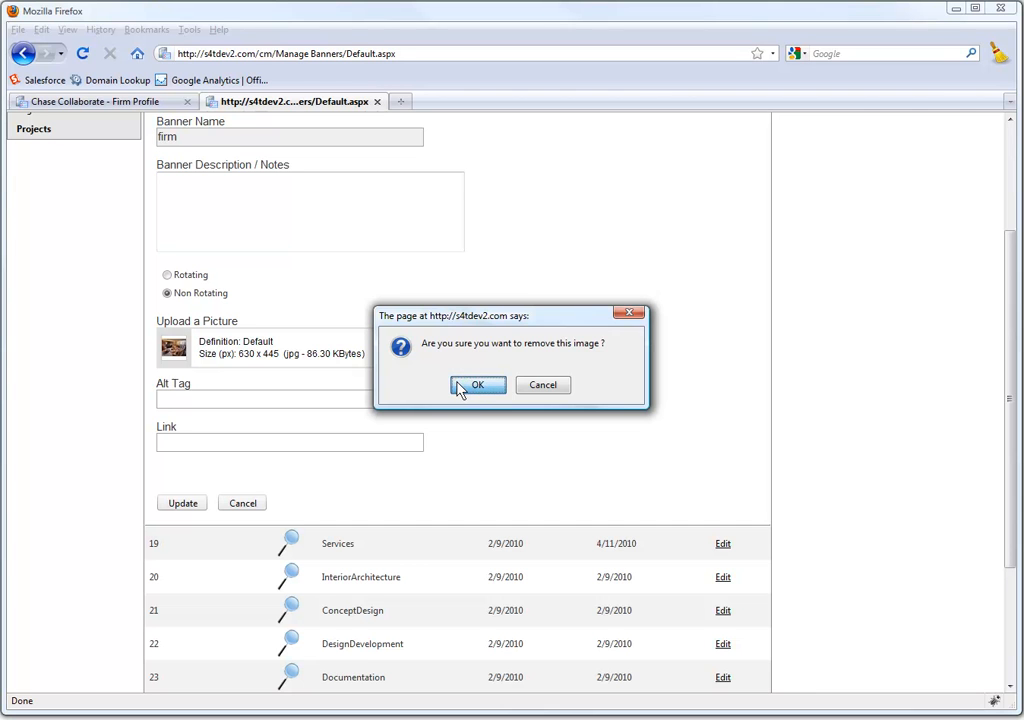
pyautogui.click(461, 388)
# Step: Upload Desert Landscape.jpg from the Sample Pictures folder as the firm banner's new picture
pyautogui.click(409, 355)
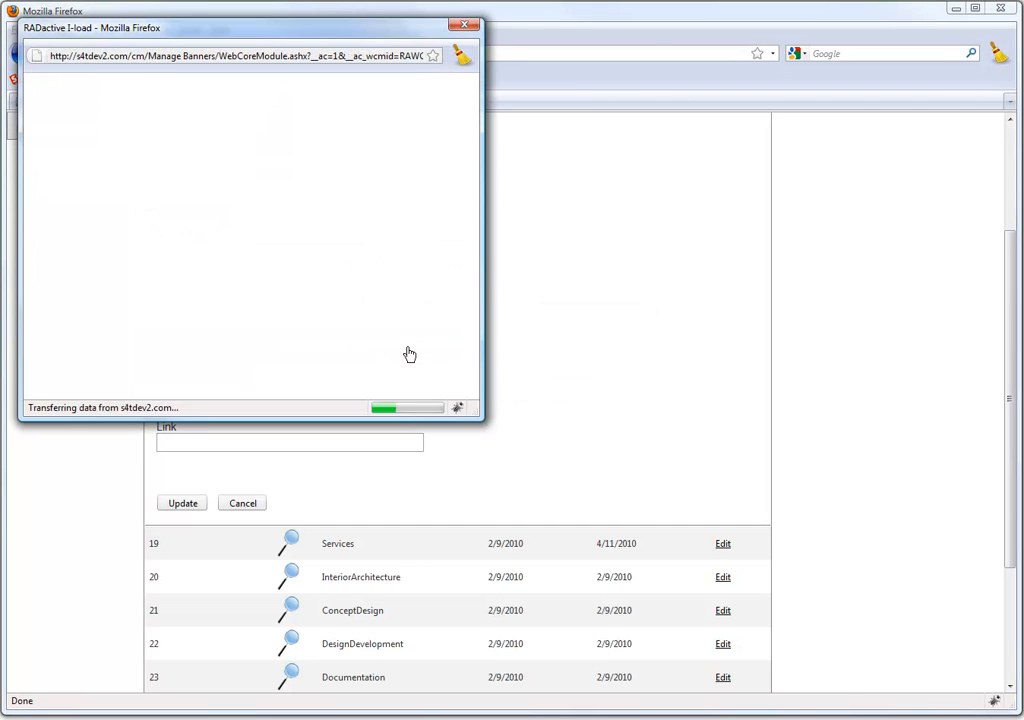
pyautogui.click(356, 385)
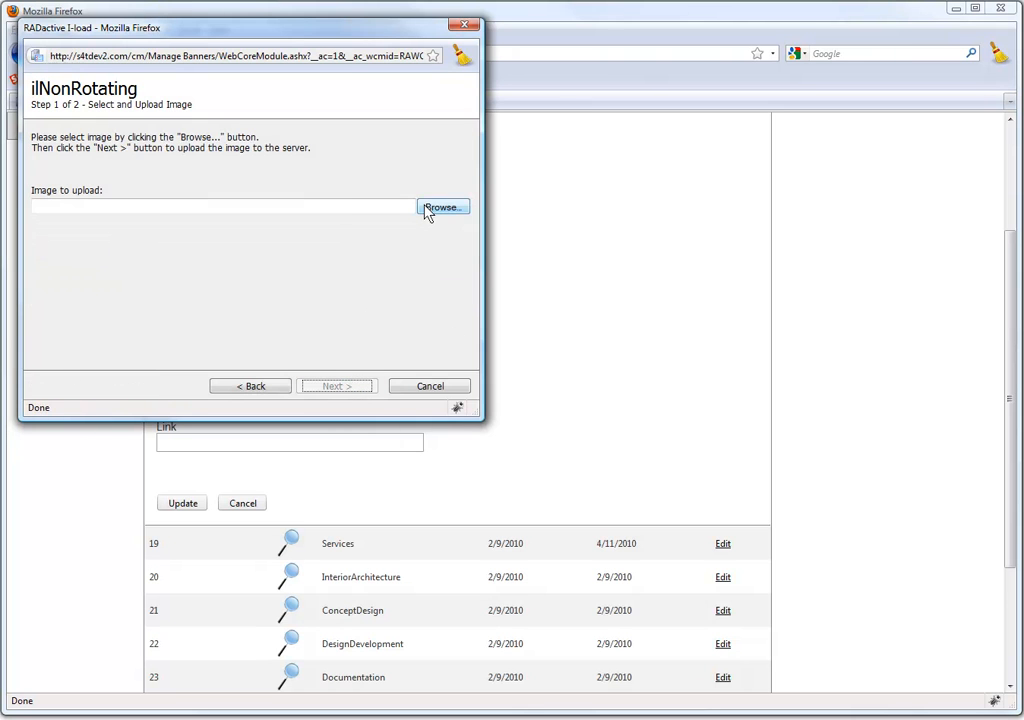
pyautogui.click(428, 207)
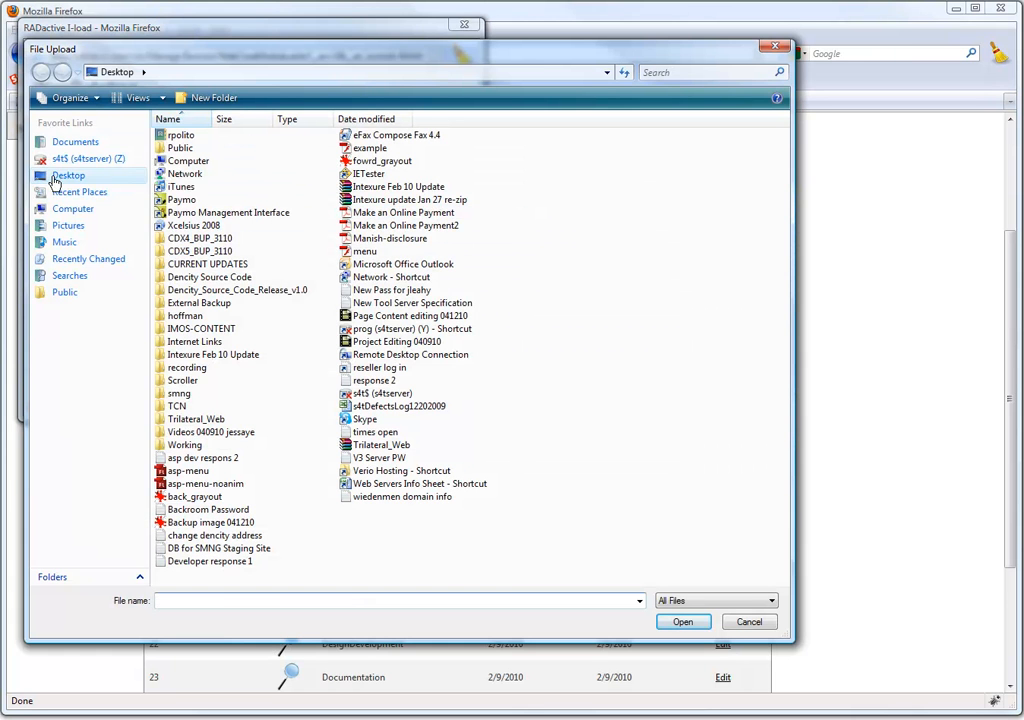
pyautogui.click(64, 227)
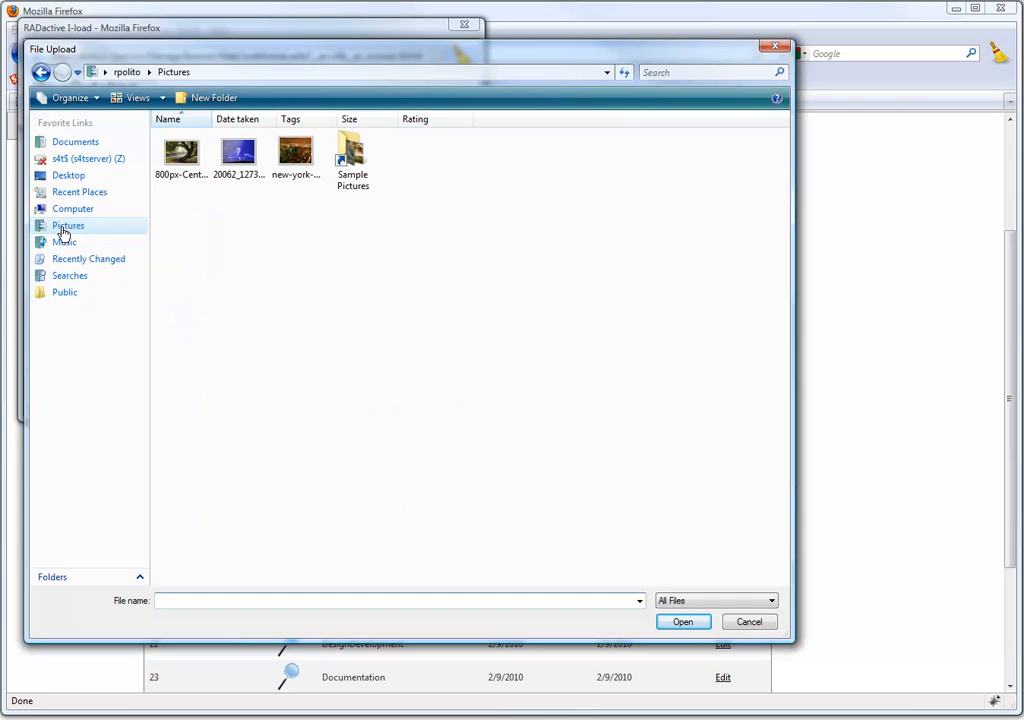
pyautogui.doubleClick(357, 163)
pyautogui.click(285, 182)
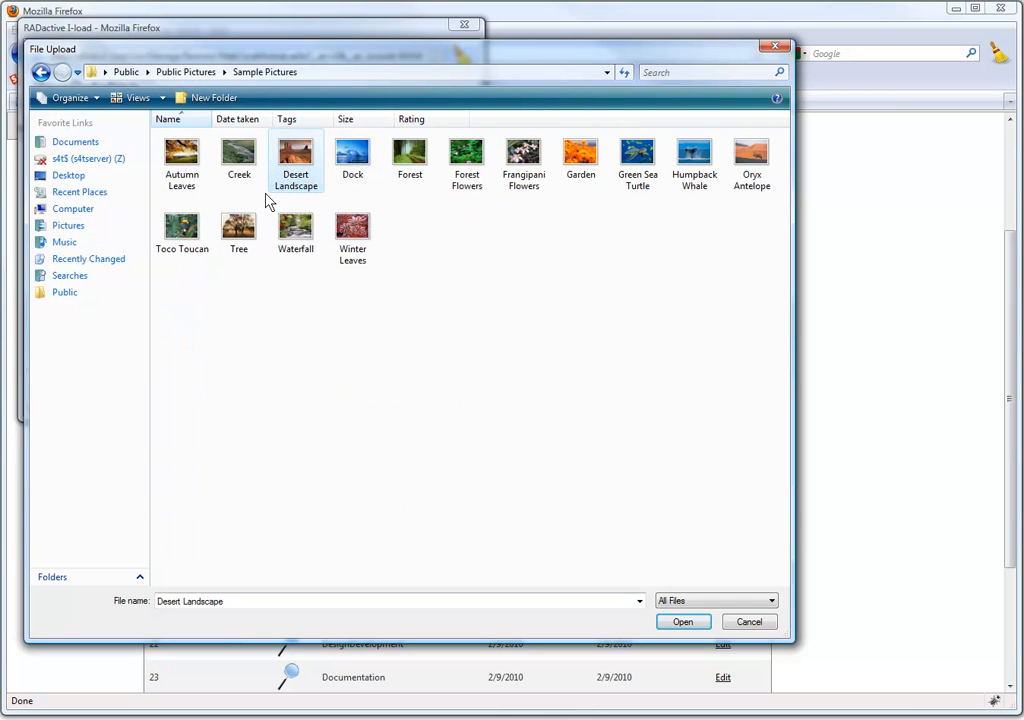
pyautogui.click(700, 622)
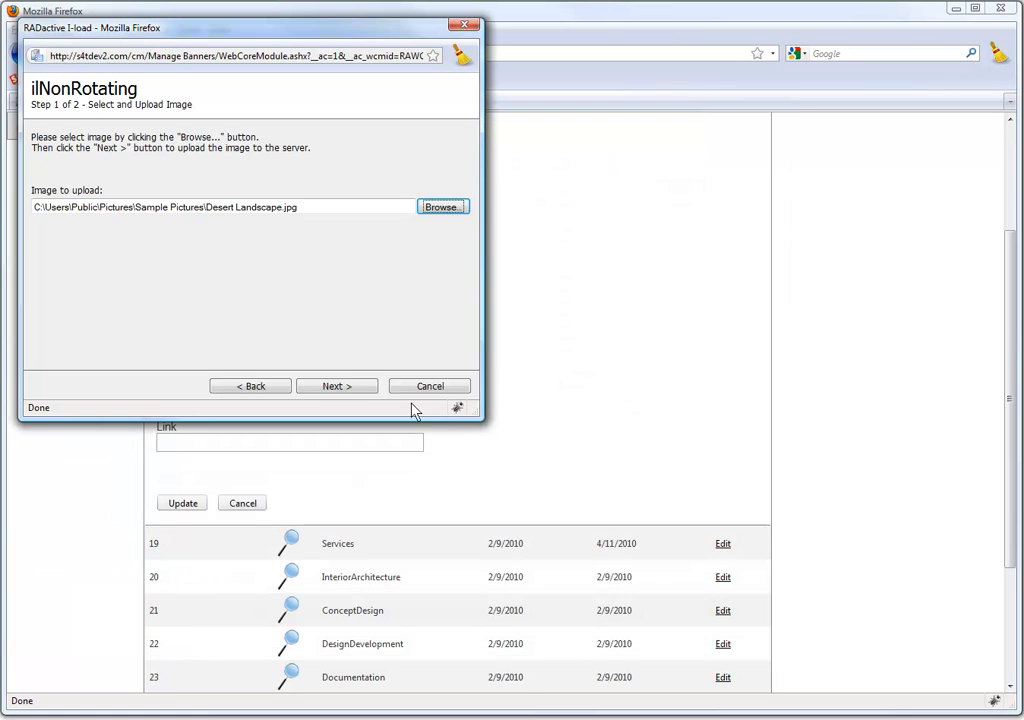
pyautogui.click(345, 387)
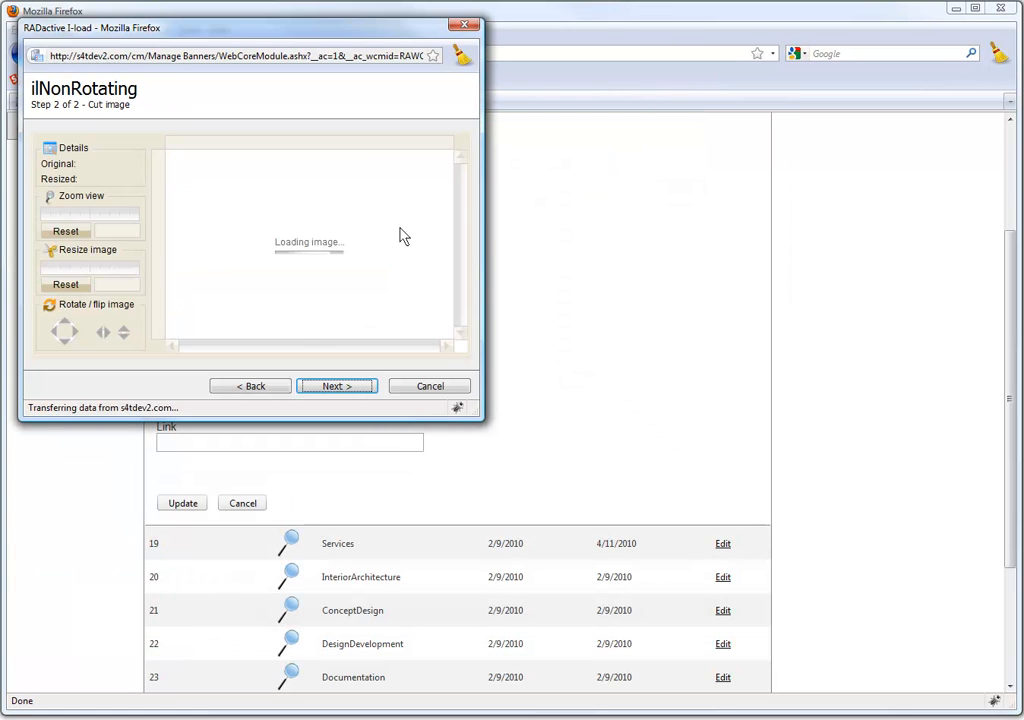
# Step: Crop the desert image to the 630 x 445 area starting at X 0, Y 0 and accept the cut
pyautogui.moveTo(425, 163)
pyautogui.mouseDown()
pyautogui.moveTo(402, 194)
pyautogui.moveTo(325, 242)
pyautogui.moveTo(439, 174)
pyautogui.moveTo(398, 176)
pyautogui.moveTo(408, 171)
pyautogui.mouseUp()
pyautogui.moveTo(281, 244); pyautogui.dragTo(270, 224)
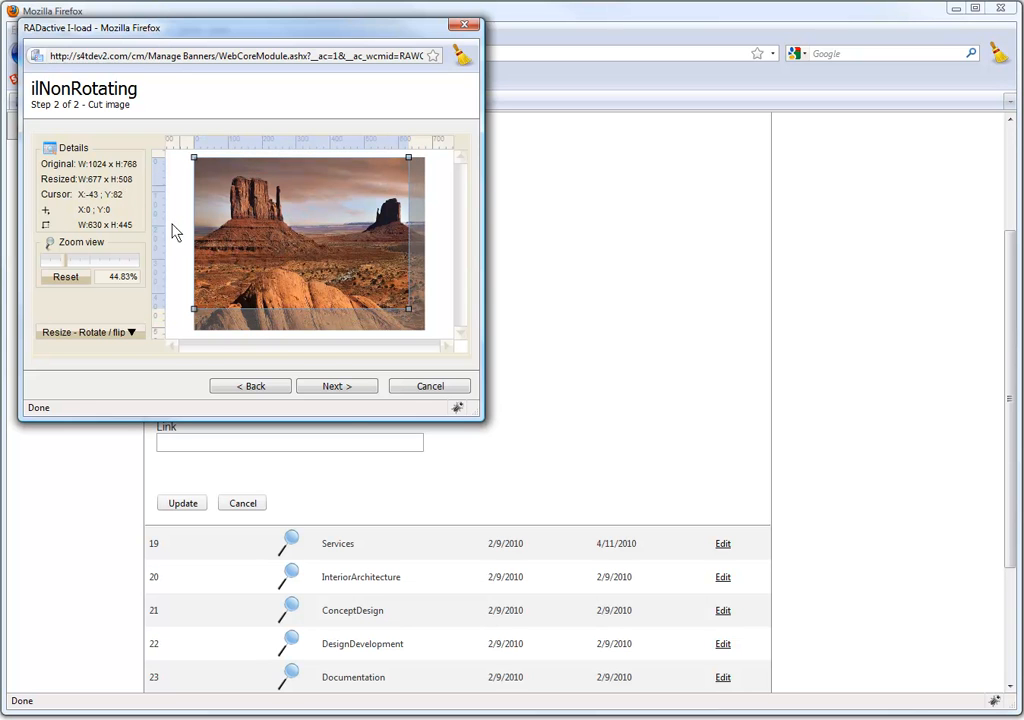
pyautogui.click(349, 388)
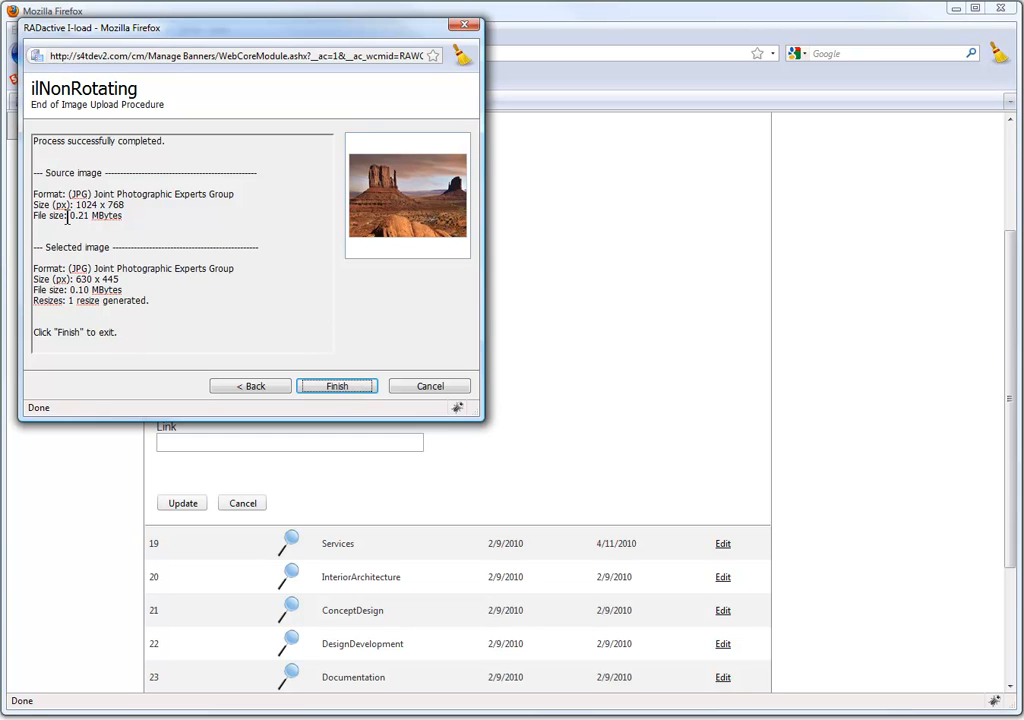
# Step: Compare the source image's file size with the selected image's dimensions and file size in the upload summary
pyautogui.moveTo(125, 216); pyautogui.dragTo(90, 222)
pyautogui.click(64, 220)
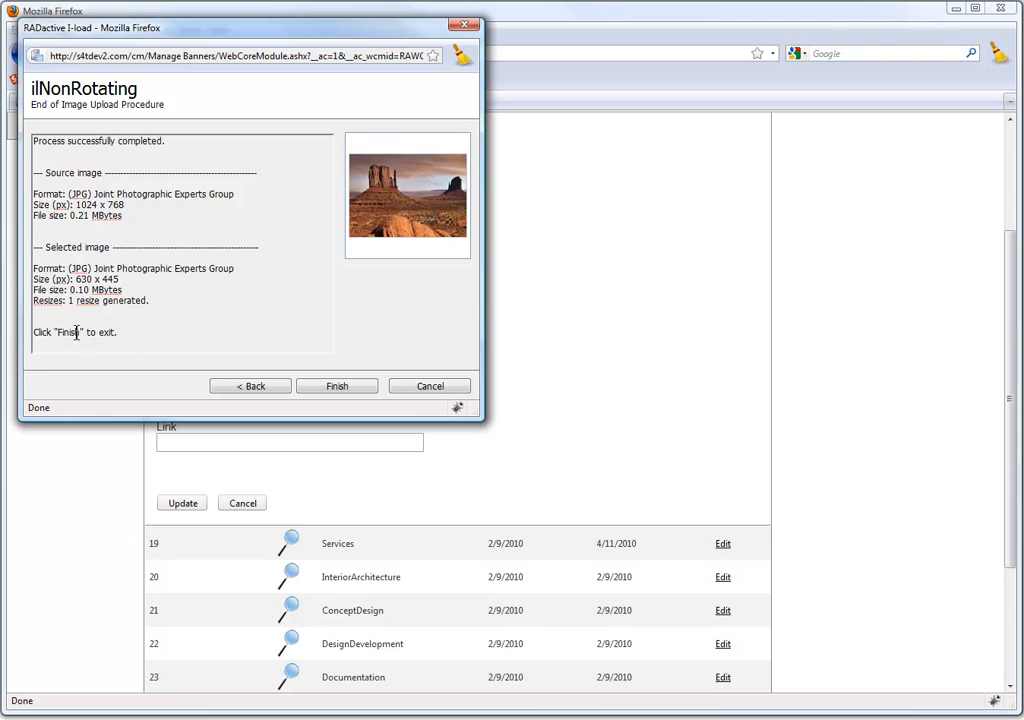
pyautogui.moveTo(70, 279); pyautogui.dragTo(123, 290)
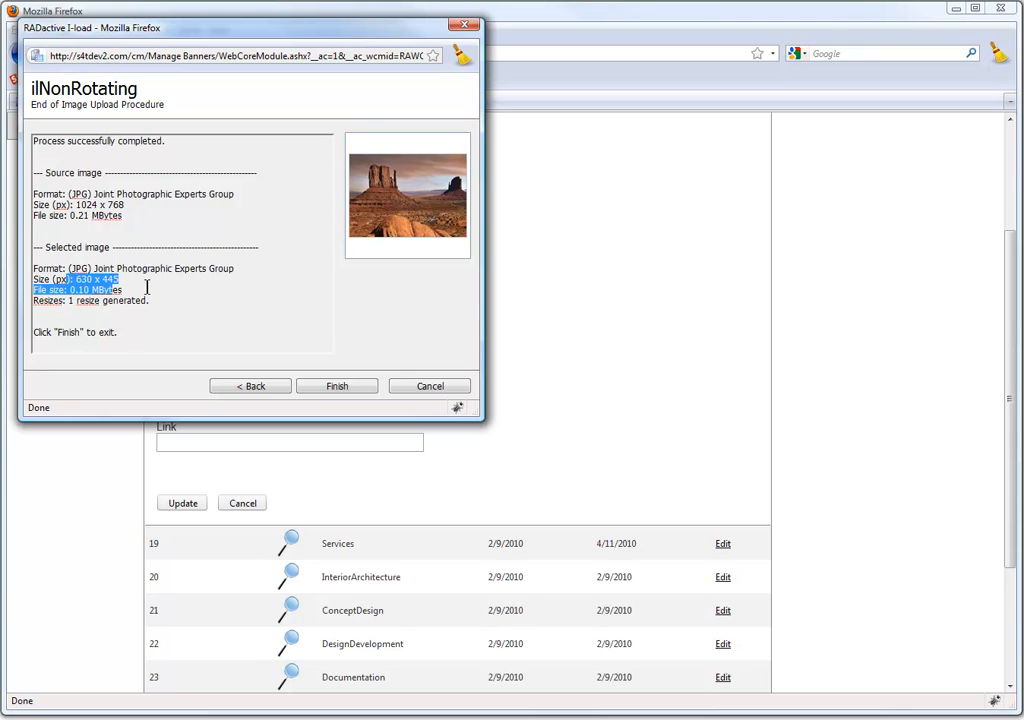
# Step: Finish the image upload, set the firm banner's alt tag to "Desert Landscape", and update the banner
pyautogui.click(150, 288)
pyautogui.click(352, 387)
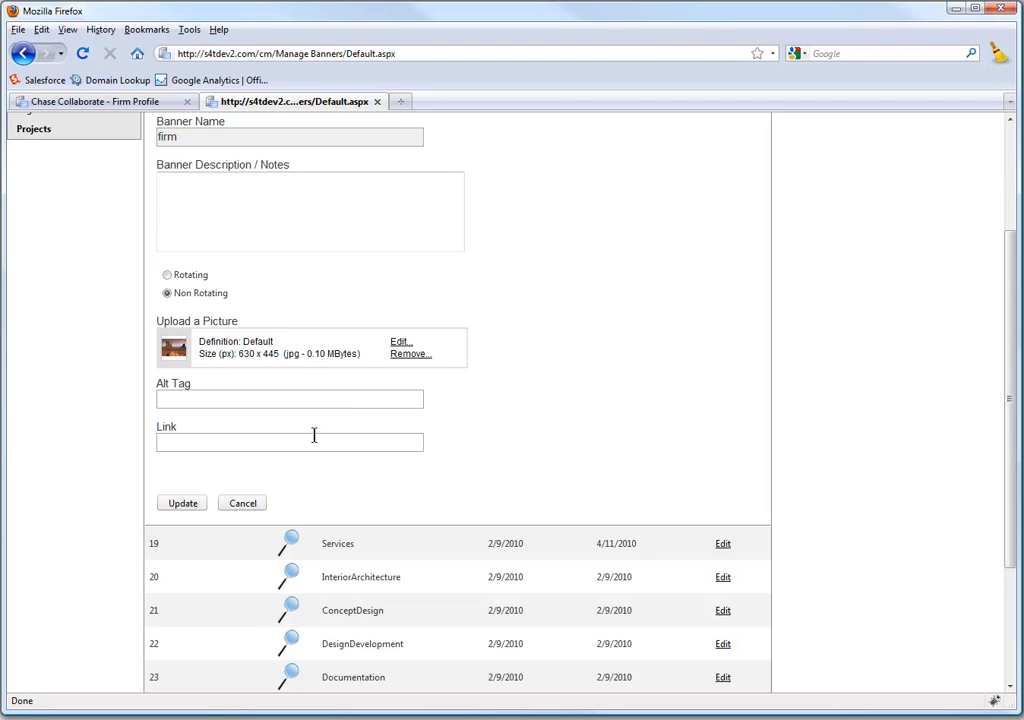
pyautogui.click(194, 398)
pyautogui.click(196, 506)
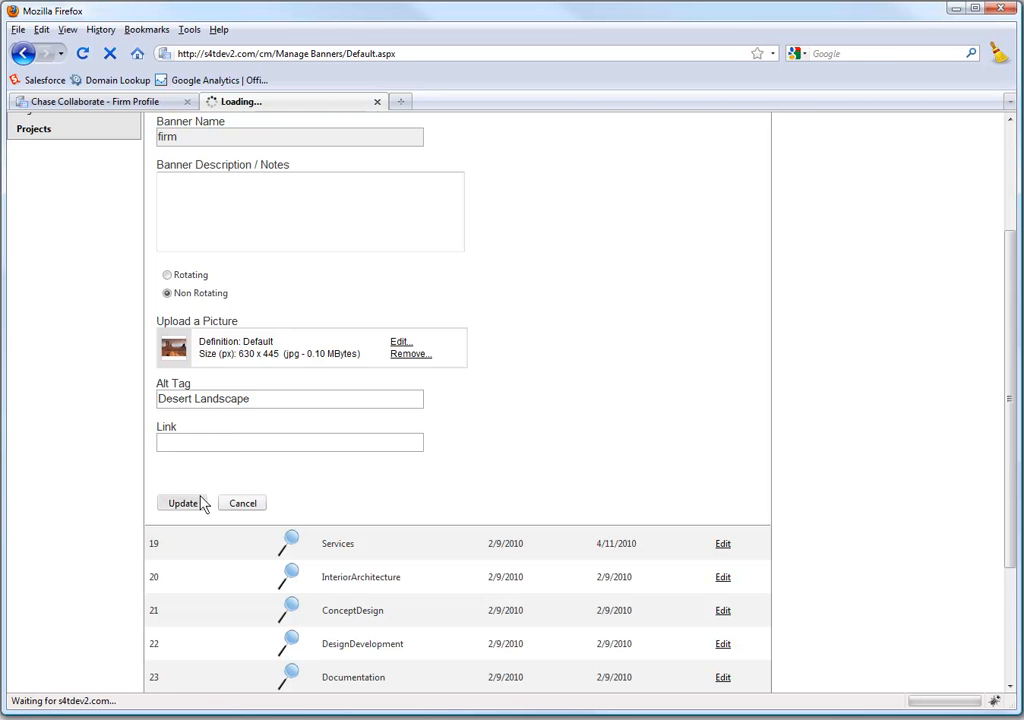
# Step: Reload the live Firm Profile page to check its banner, and browse the rotating banner images on the Home page
pyautogui.click(117, 109)
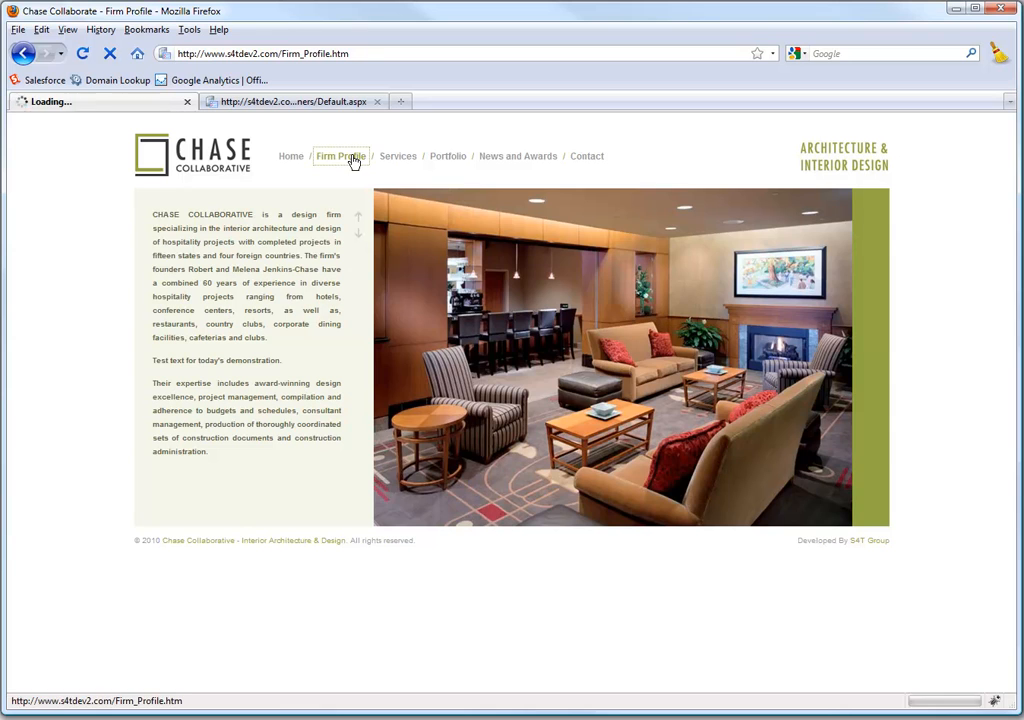
pyautogui.click(346, 168)
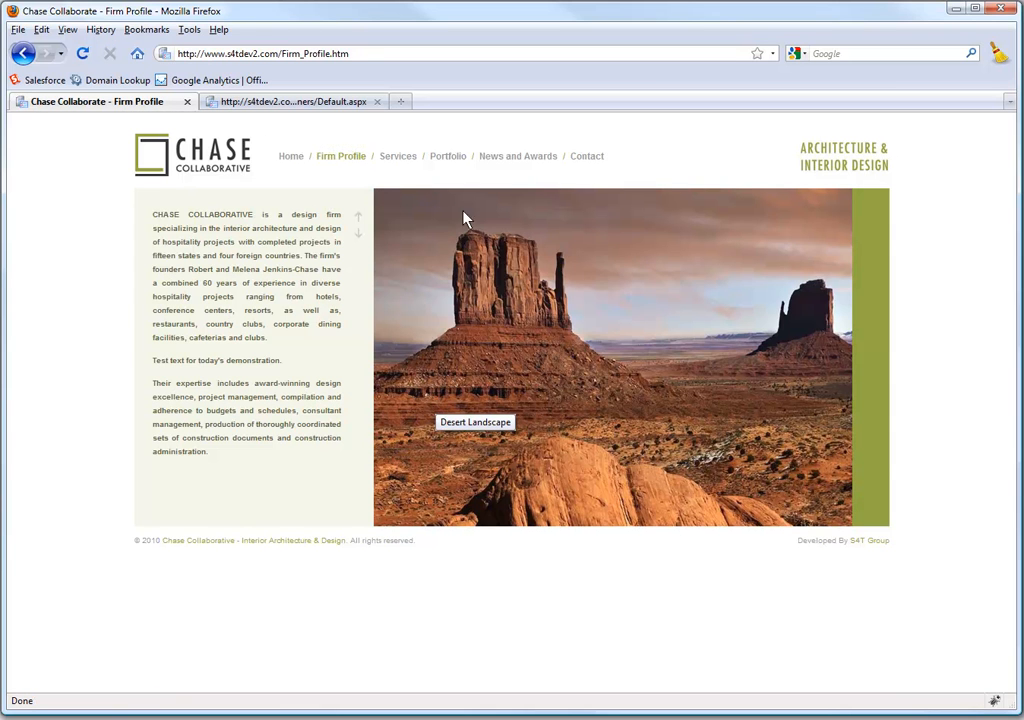
pyautogui.click(292, 158)
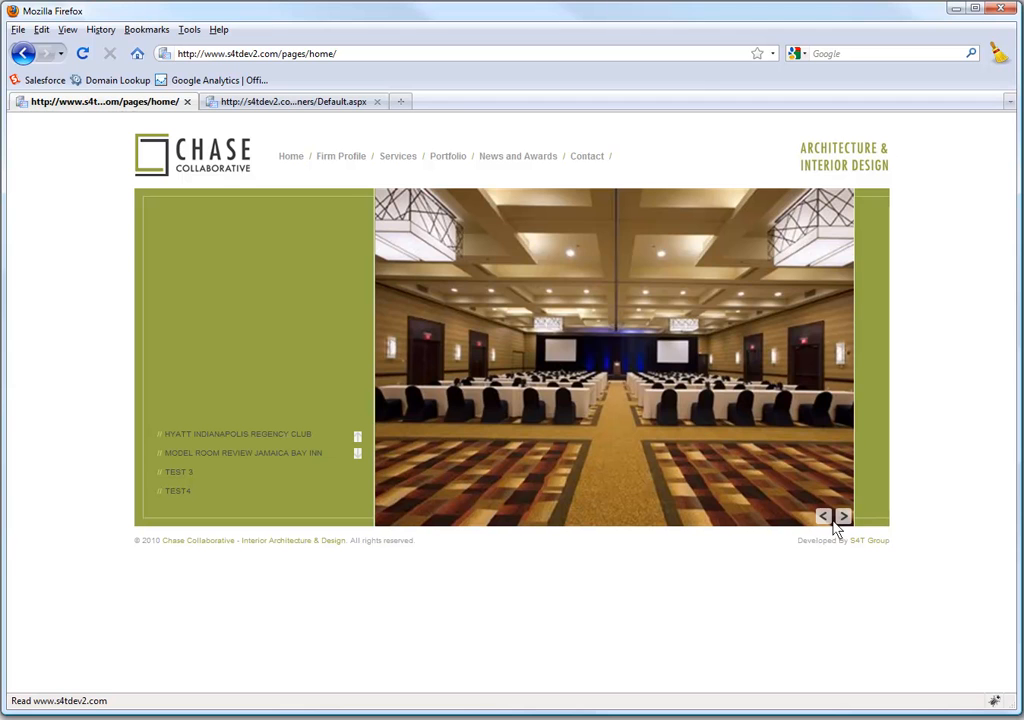
pyautogui.click(843, 516)
pyautogui.click(843, 516)
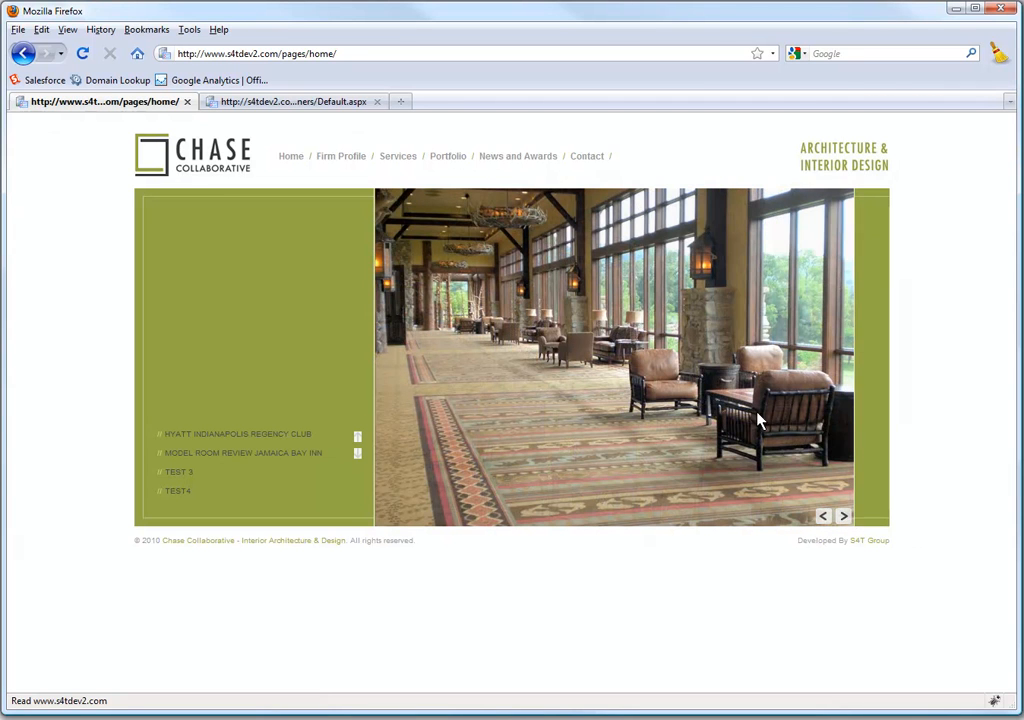
# Step: Open the main banner for editing in the content manager and bring up its picture list, viewing it through to the last image
pyautogui.click(252, 104)
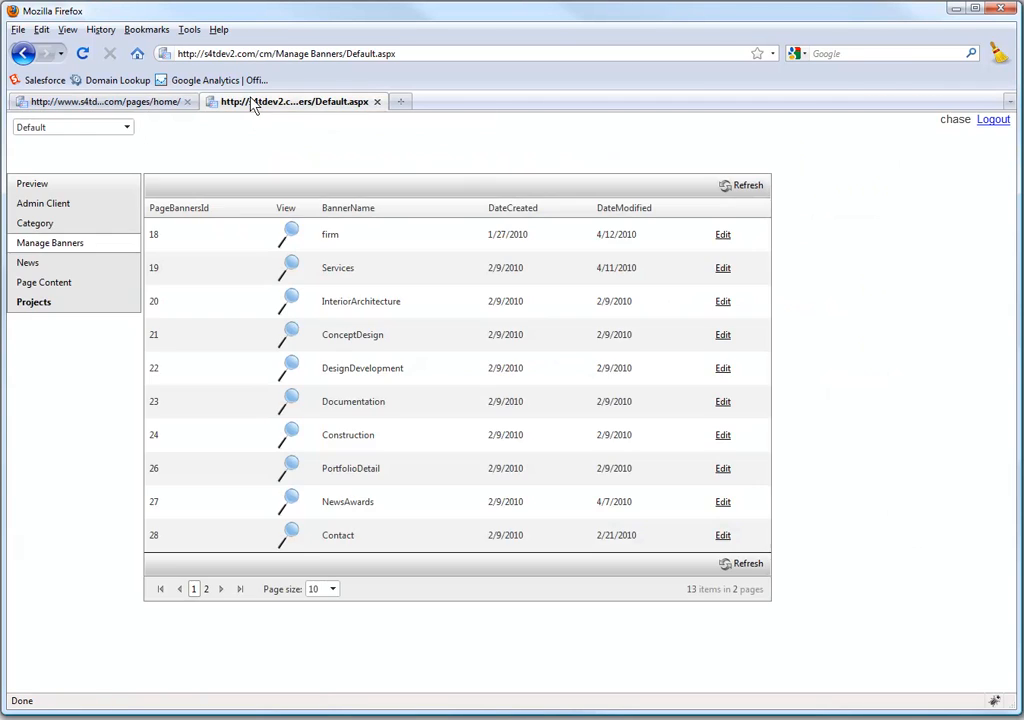
pyautogui.click(206, 588)
pyautogui.click(207, 589)
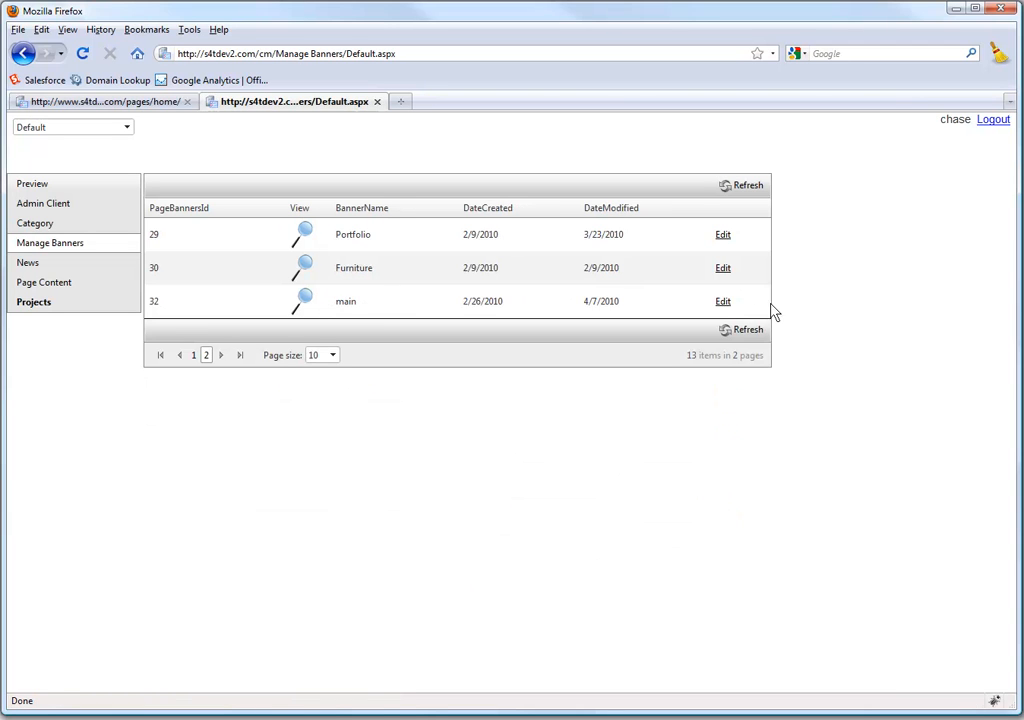
pyautogui.click(725, 301)
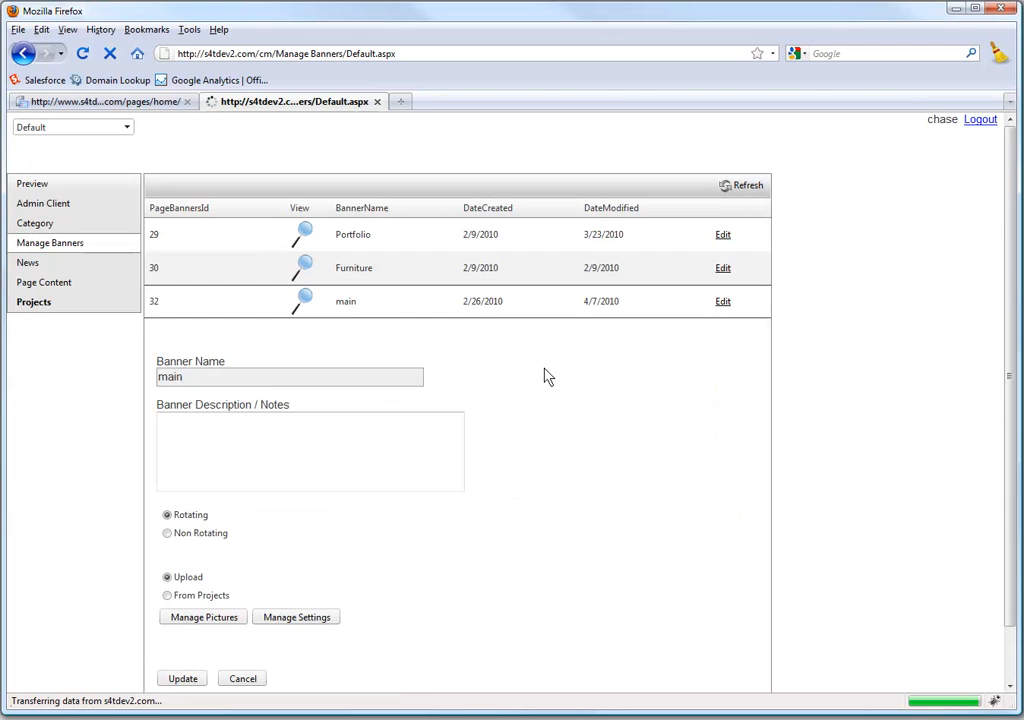
pyautogui.click(210, 621)
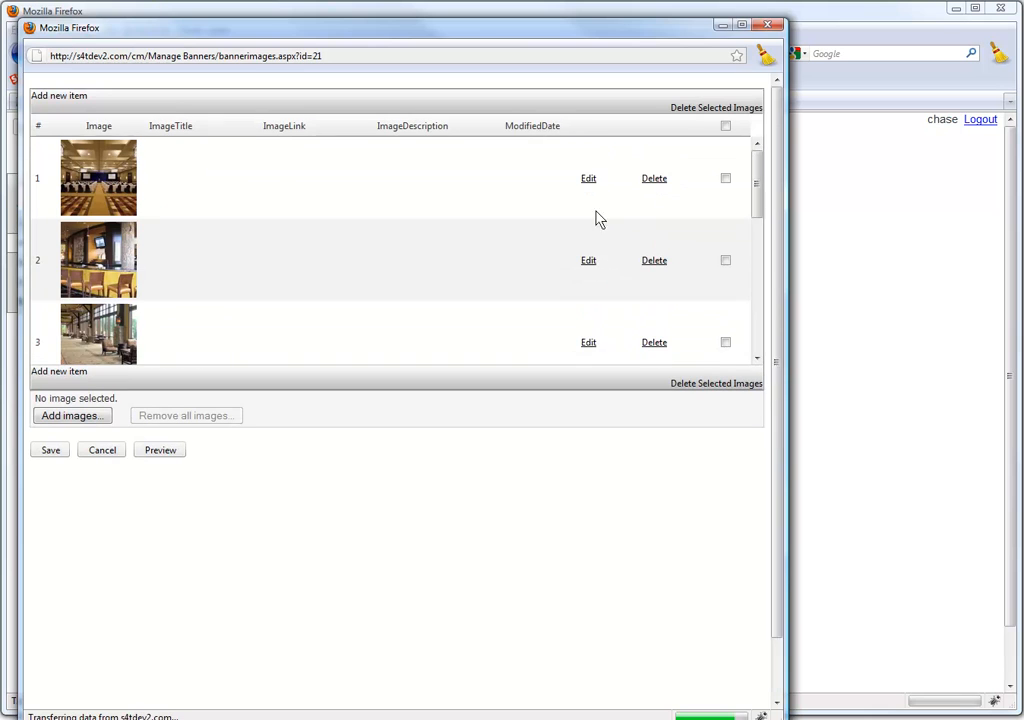
pyautogui.moveTo(757, 207); pyautogui.dragTo(762, 362)
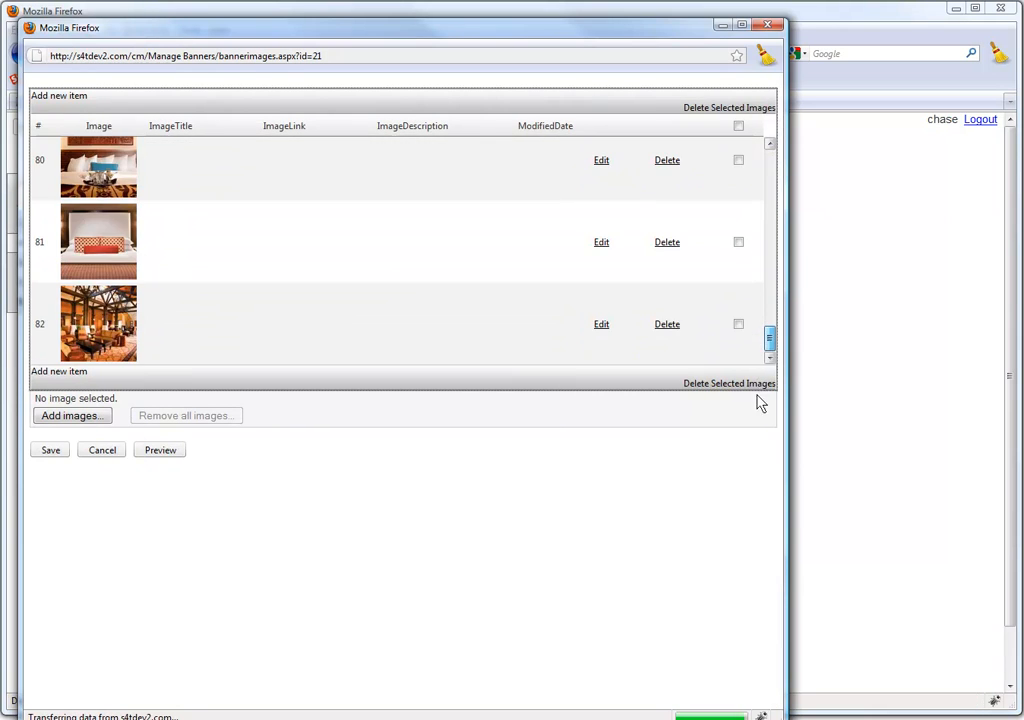
# Step: Upload Desert Landscape.jpg from the Sample Pictures folder to the main banner's images and save it without a title or link
pyautogui.click(71, 416)
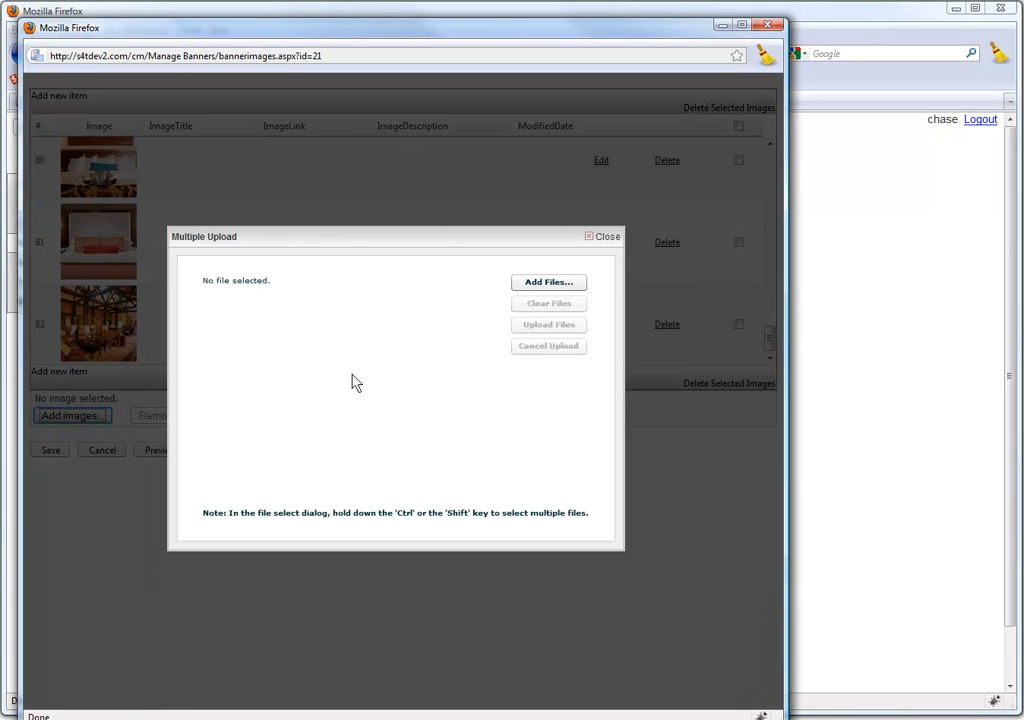
pyautogui.click(549, 282)
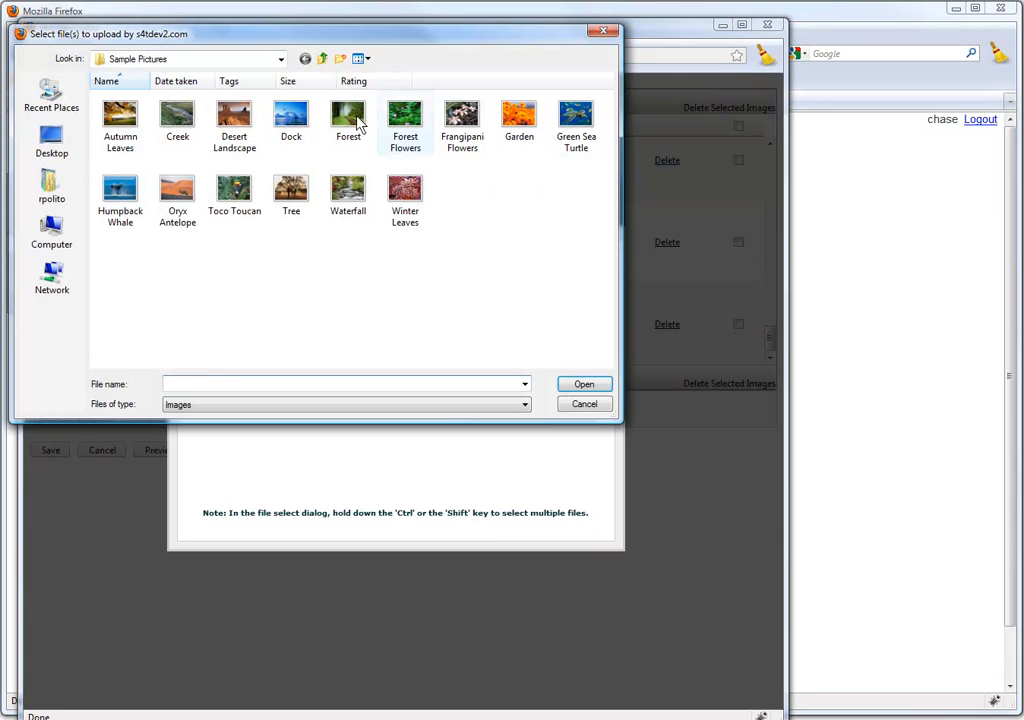
pyautogui.click(235, 117)
pyautogui.click(584, 385)
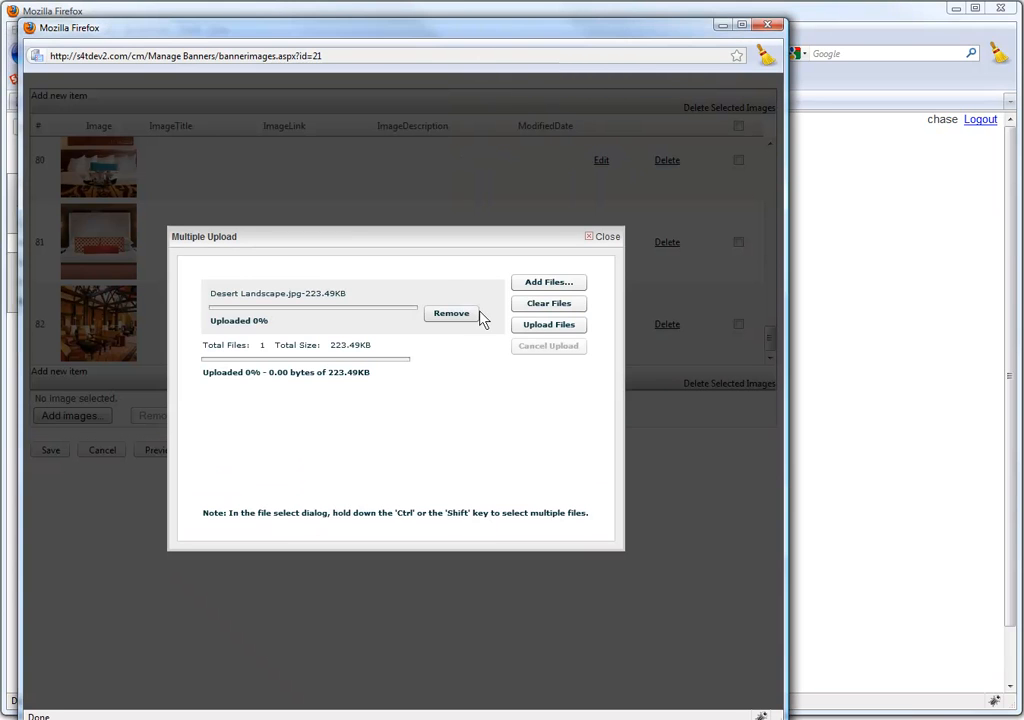
pyautogui.click(567, 327)
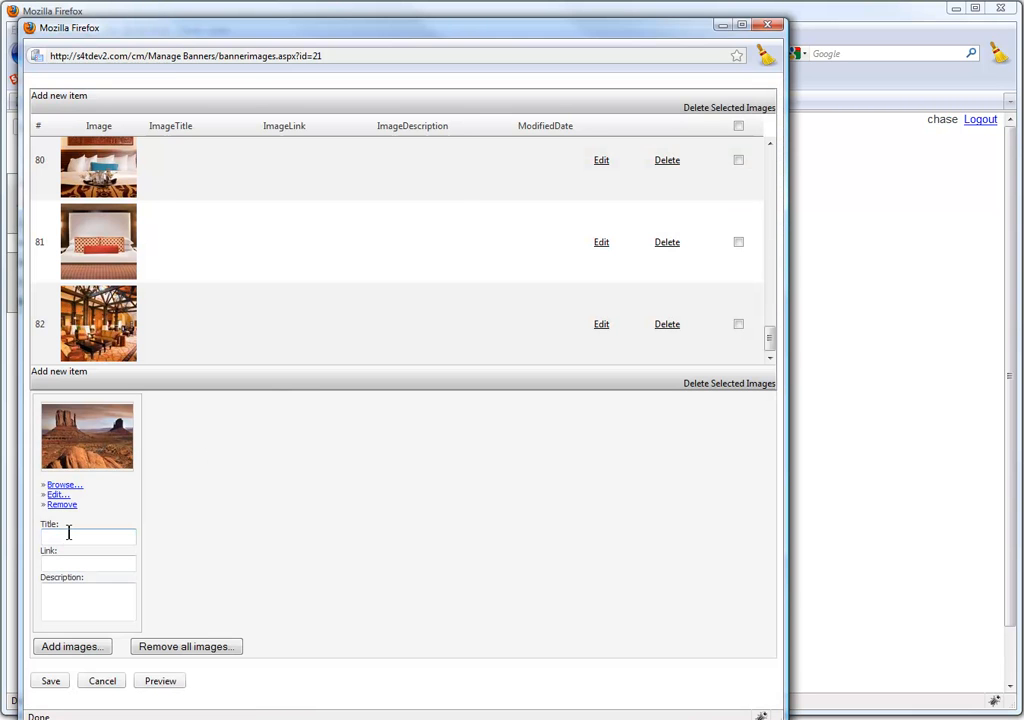
pyautogui.click(47, 685)
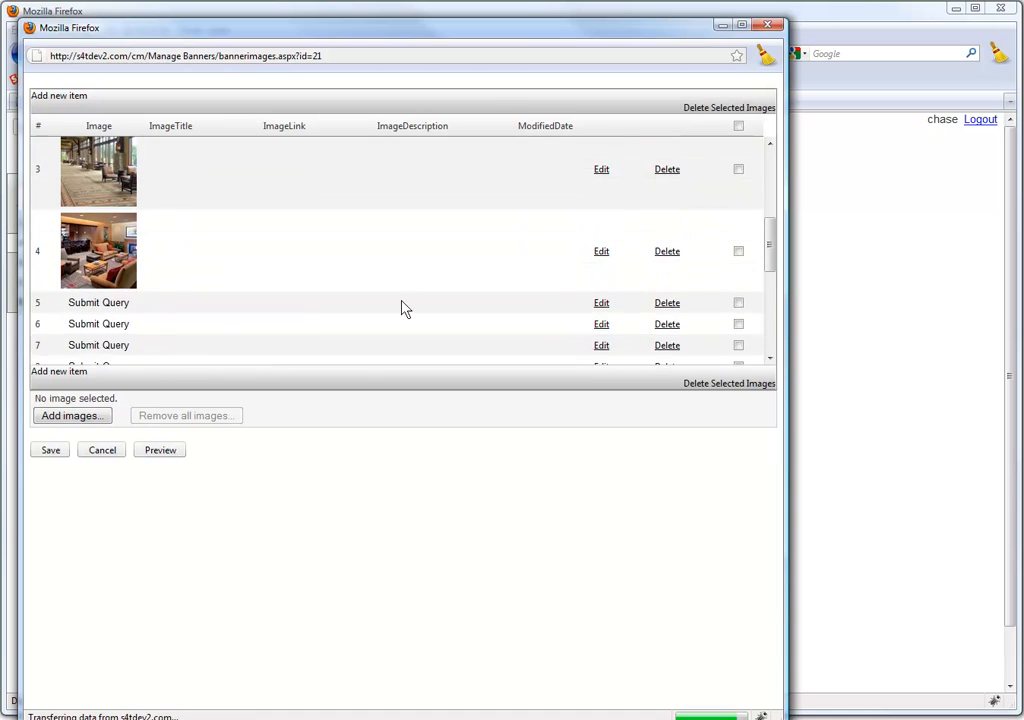
# Step: Move the desert image to the first position in the main banner's picture list, save the order, and close the picture manager
pyautogui.moveTo(758, 216); pyautogui.dragTo(759, 155)
pyautogui.click(293, 225)
pyautogui.click(286, 181)
pyautogui.click(285, 296)
pyautogui.click(247, 163)
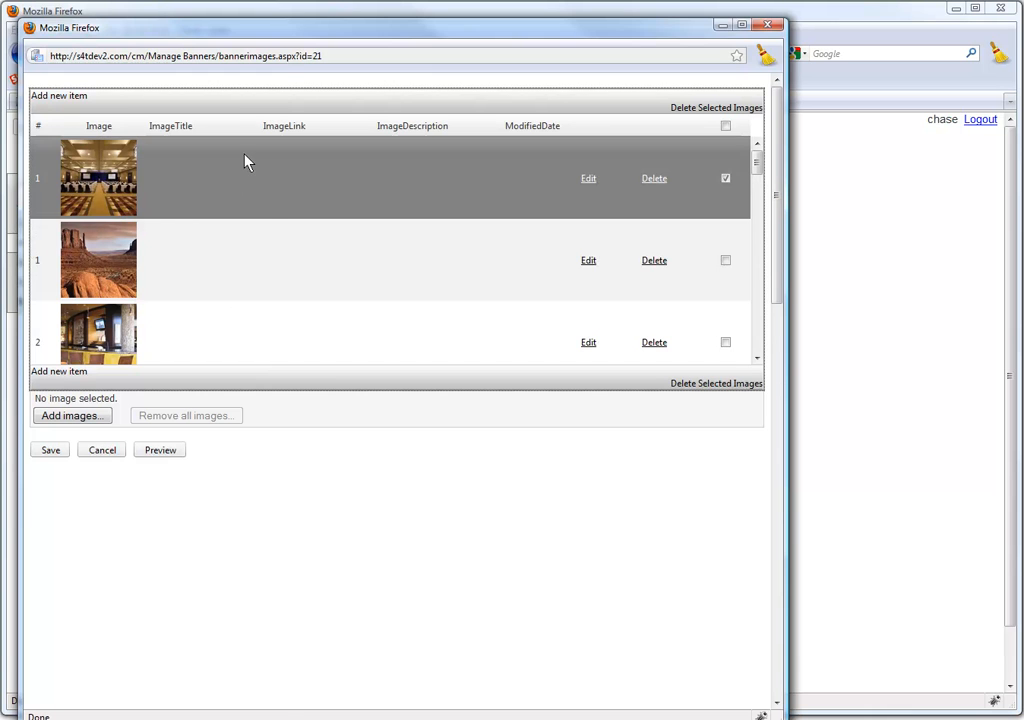
pyautogui.moveTo(298, 265)
pyautogui.mouseDown()
pyautogui.moveTo(291, 353)
pyautogui.moveTo(306, 210)
pyautogui.moveTo(304, 297)
pyautogui.moveTo(293, 192)
pyautogui.moveTo(304, 96)
pyautogui.moveTo(286, 167)
pyautogui.moveTo(267, 190)
pyautogui.moveTo(276, 162)
pyautogui.moveTo(272, 172)
pyautogui.mouseUp()
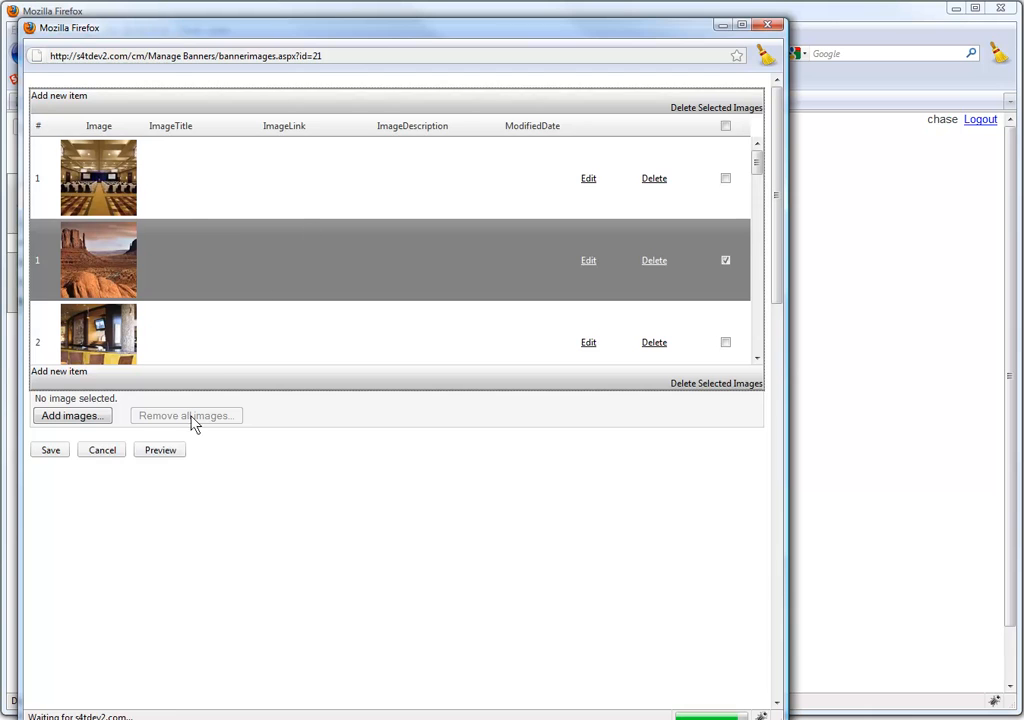
pyautogui.click(48, 450)
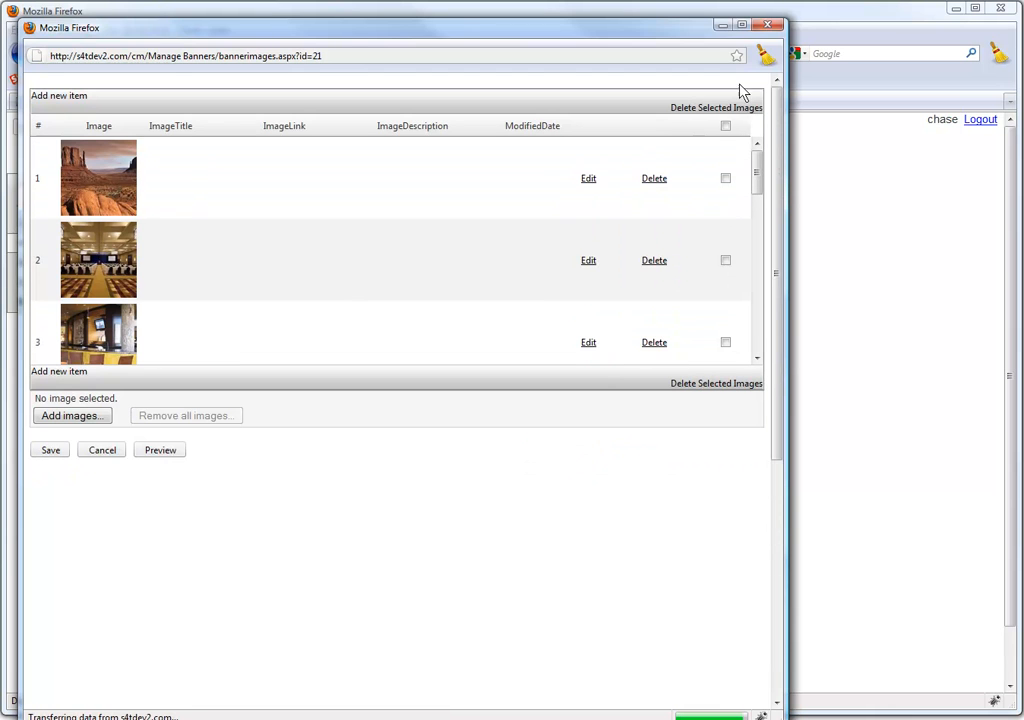
pyautogui.click(767, 24)
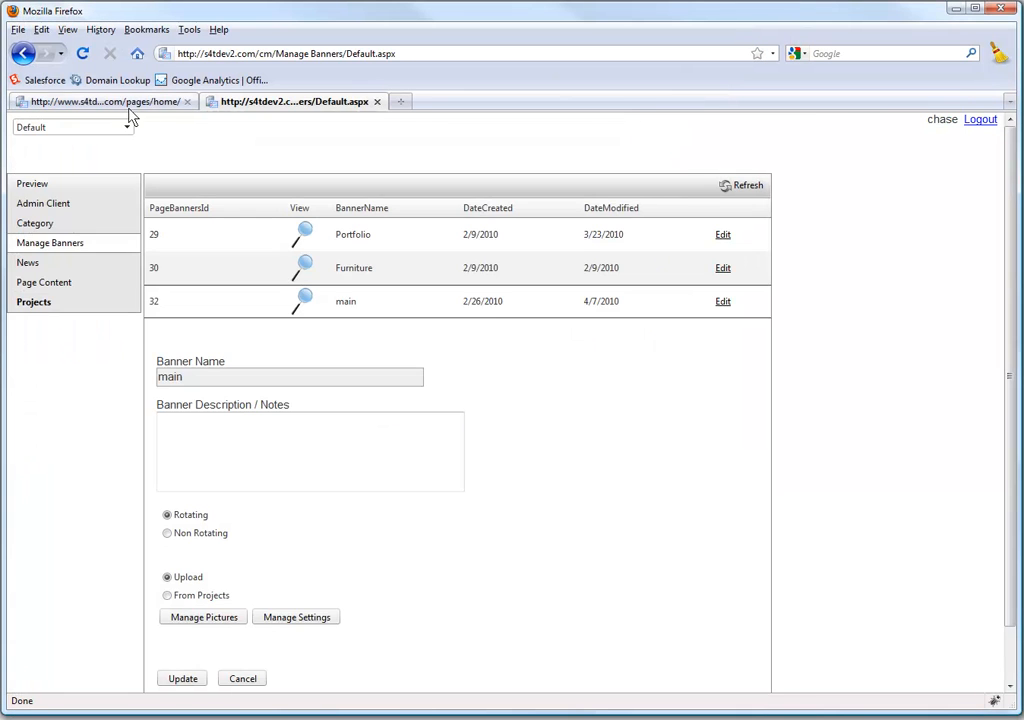
# Step: Reload the live Home page and advance through its rotating banner images to check for the desert picture
pyautogui.click(121, 103)
pyautogui.click(82, 53)
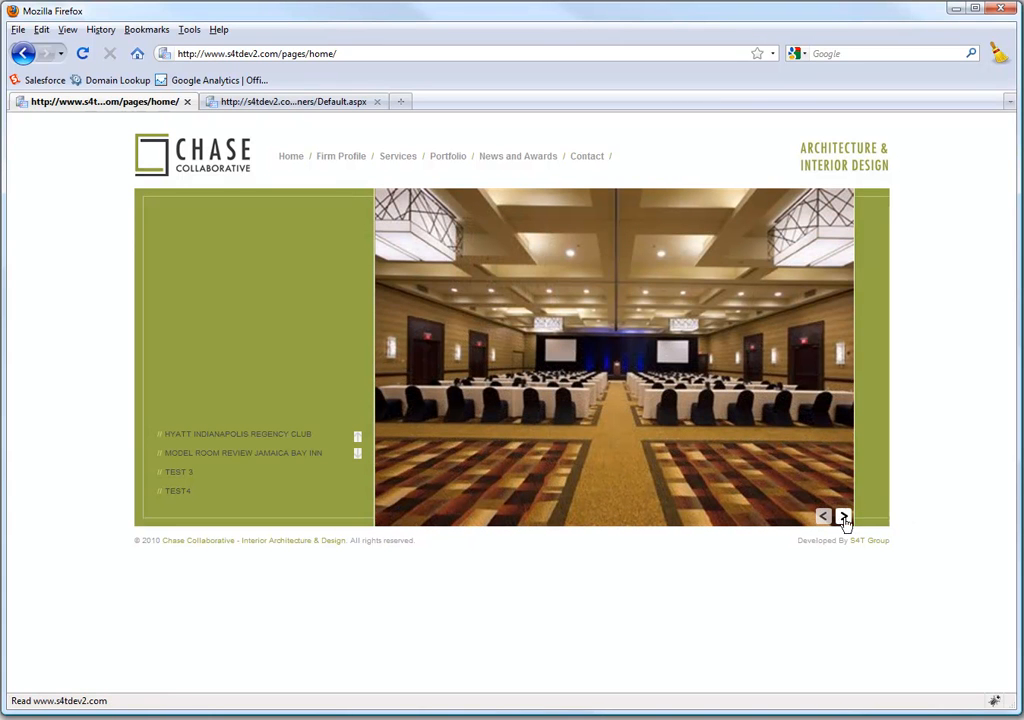
pyautogui.click(845, 517)
pyautogui.click(845, 517)
pyautogui.click(845, 517)
pyautogui.click(845, 517)
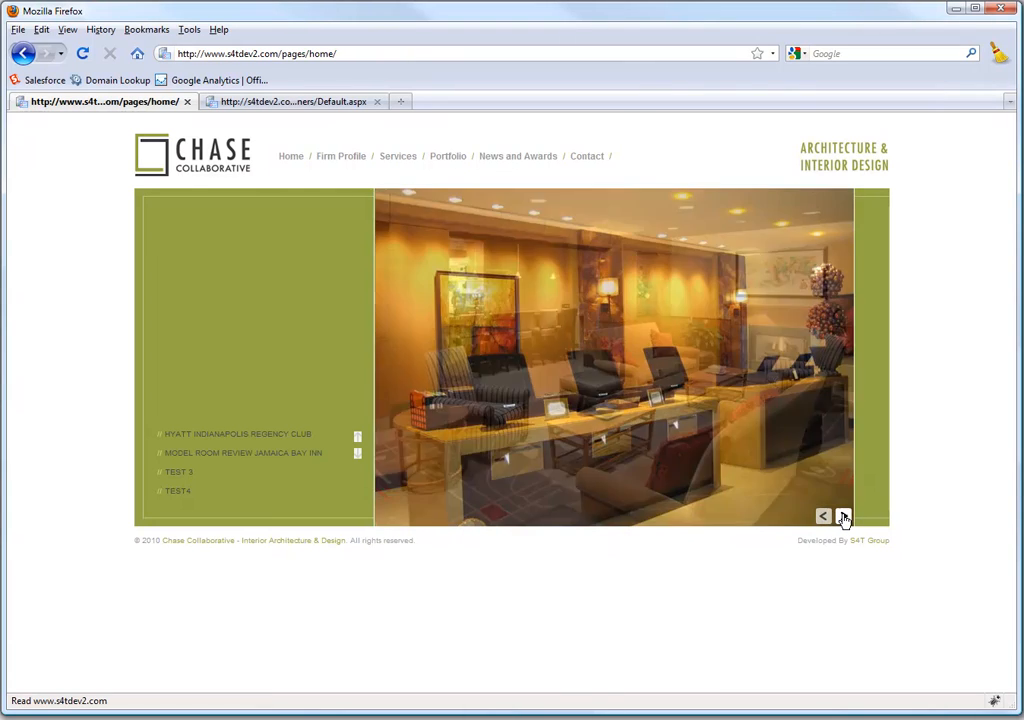
pyautogui.click(845, 517)
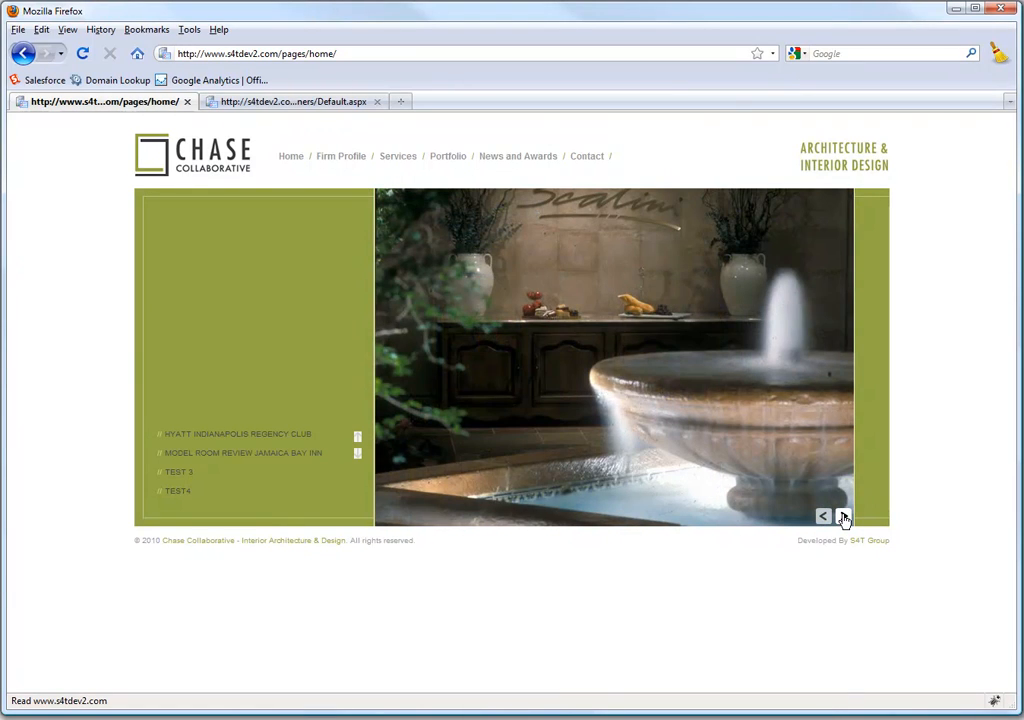